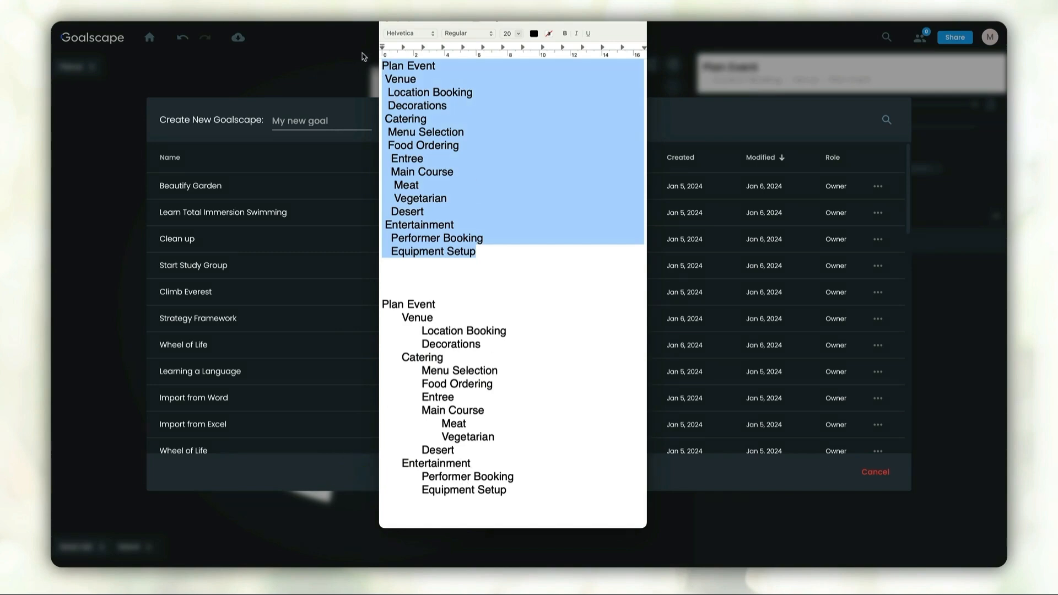
- Copy the space-indented Plan Event outline from the text document and import it from the clipboard as a new goalscape
left_click_drag(483, 252, 381, 59)
left_click(324, 157)
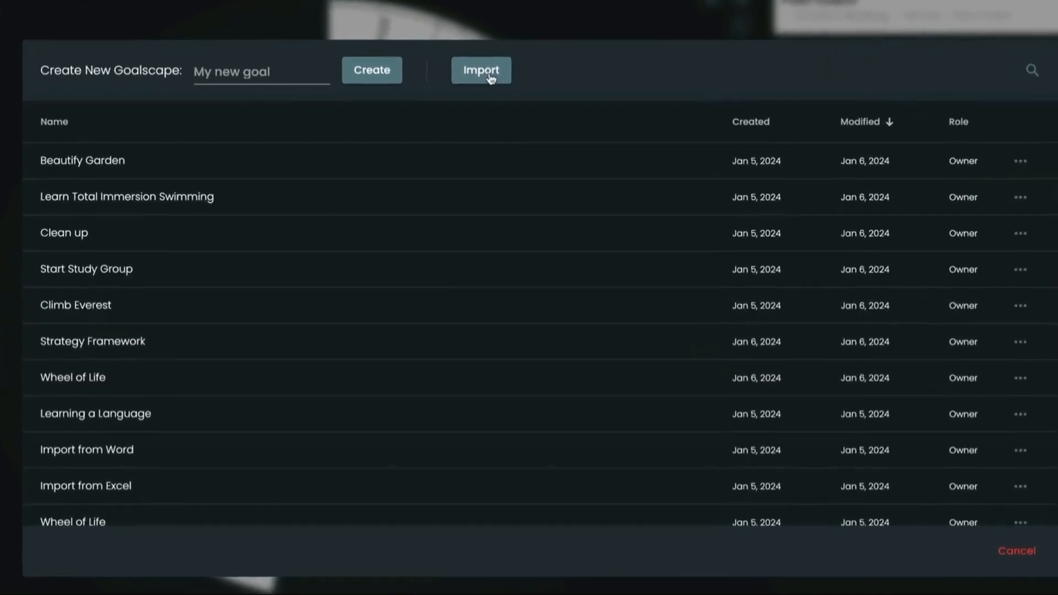
left_click(490, 78)
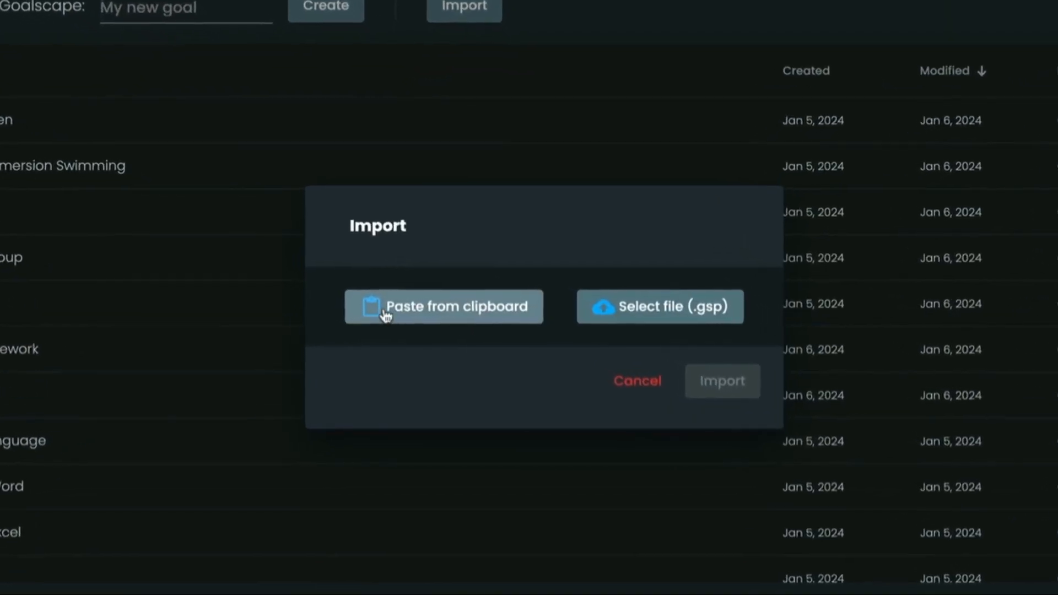
left_click(417, 313)
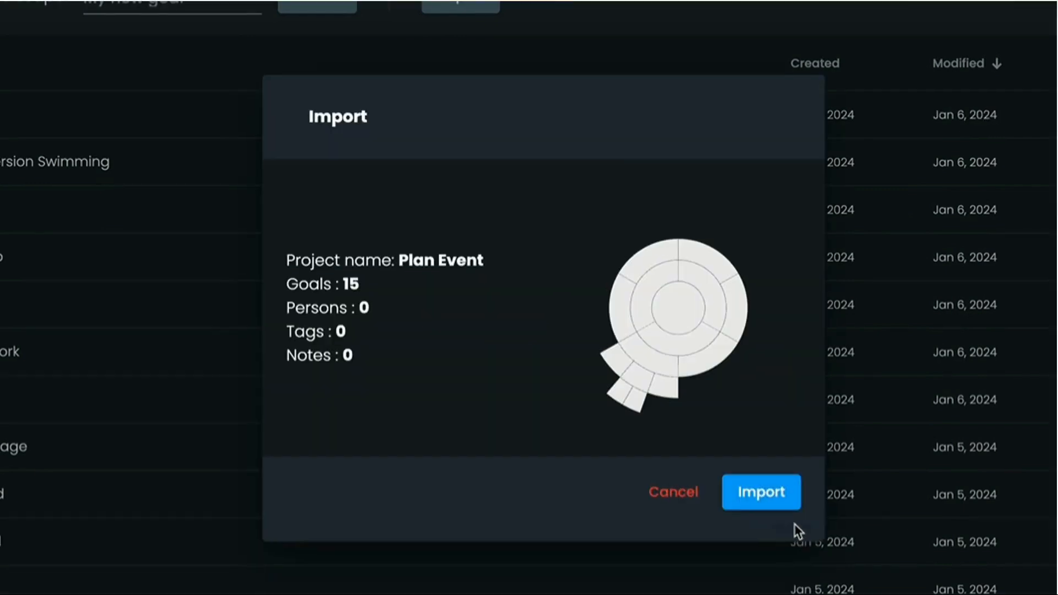
left_click(770, 501)
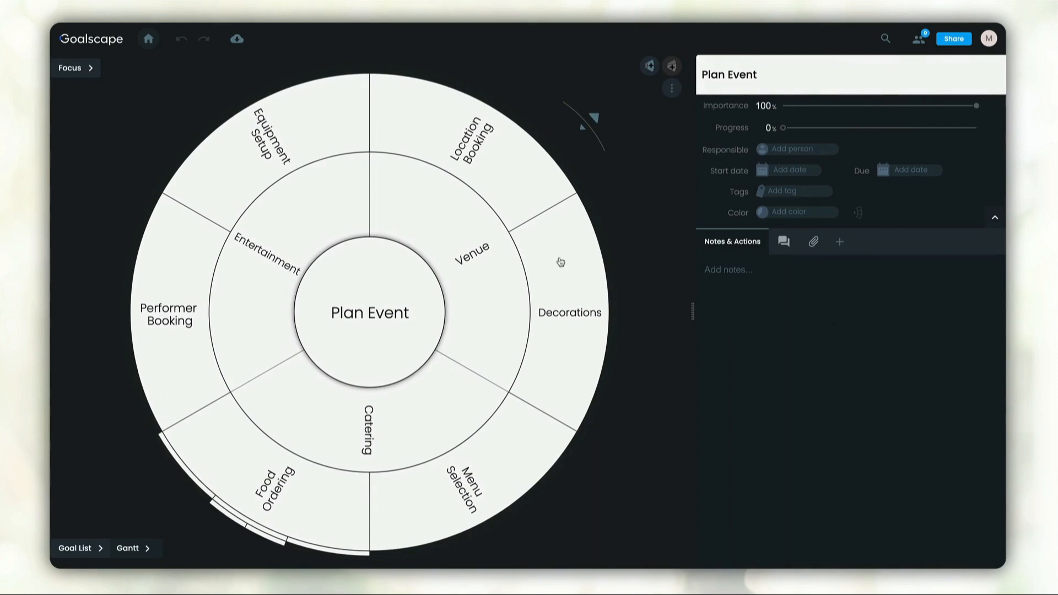
- Switch back to the Simple List document and copy its tab-indented Plan Event outline
key("super+Tab")
left_click_drag(591, 19, 891, 81)
left_click_drag(688, 369, 831, 548)
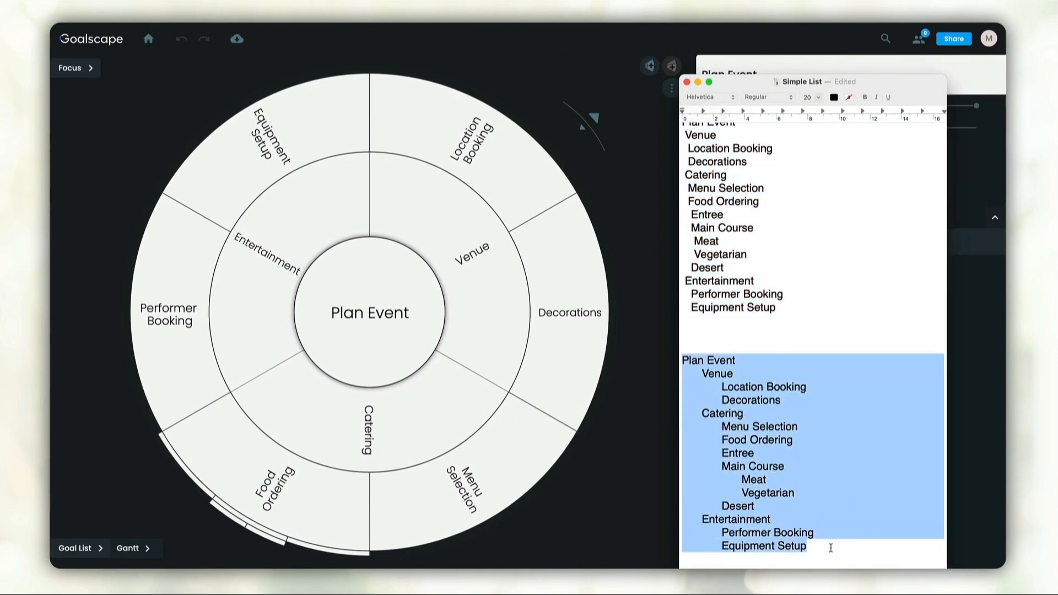
- Import the copied tab-indented Plan Event outline from the clipboard as another new goalscape
left_click(149, 43)
left_click(149, 43)
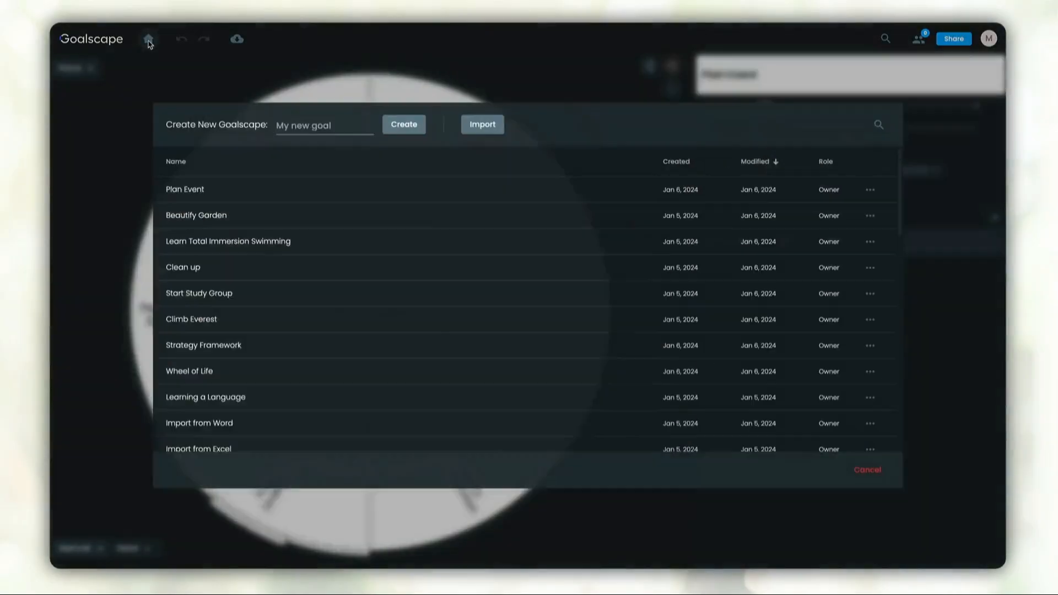
left_click(475, 123)
left_click(500, 301)
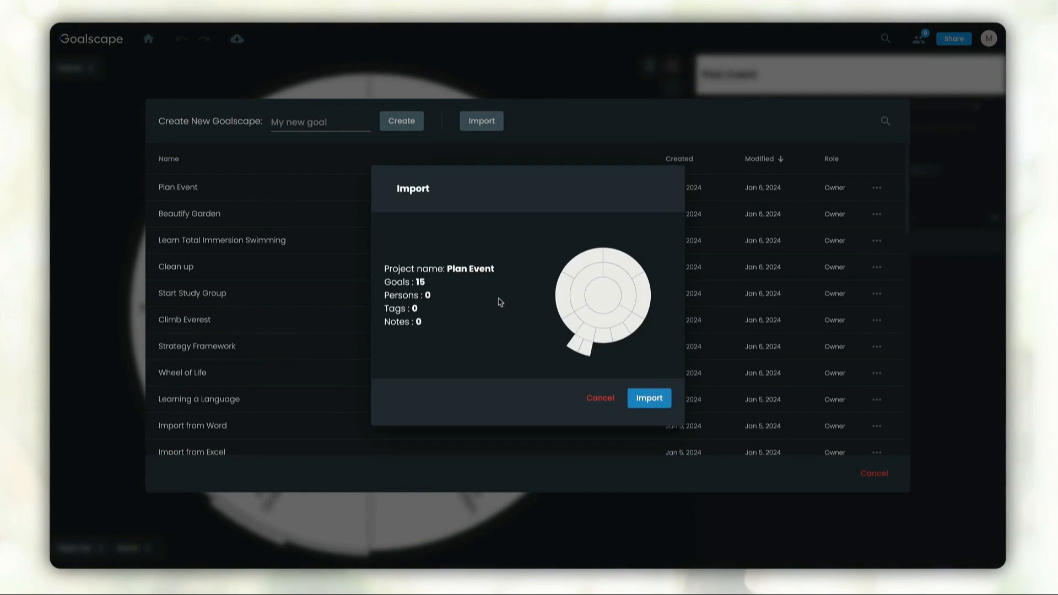
left_click(649, 398)
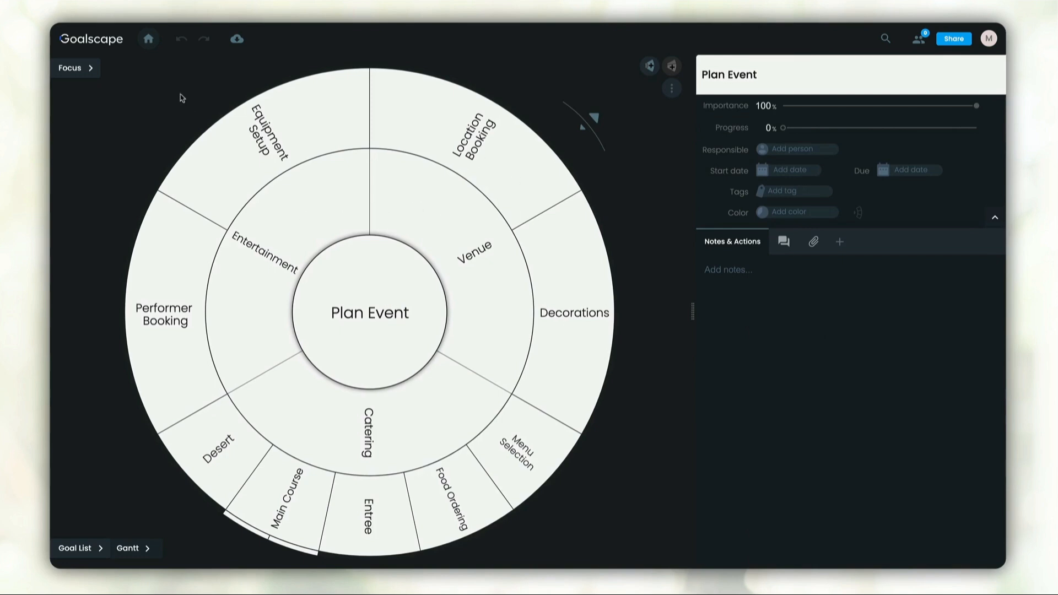
- Paste the copied Plan Event outline as a subgoal of the Location Booking goal
right_click(495, 156)
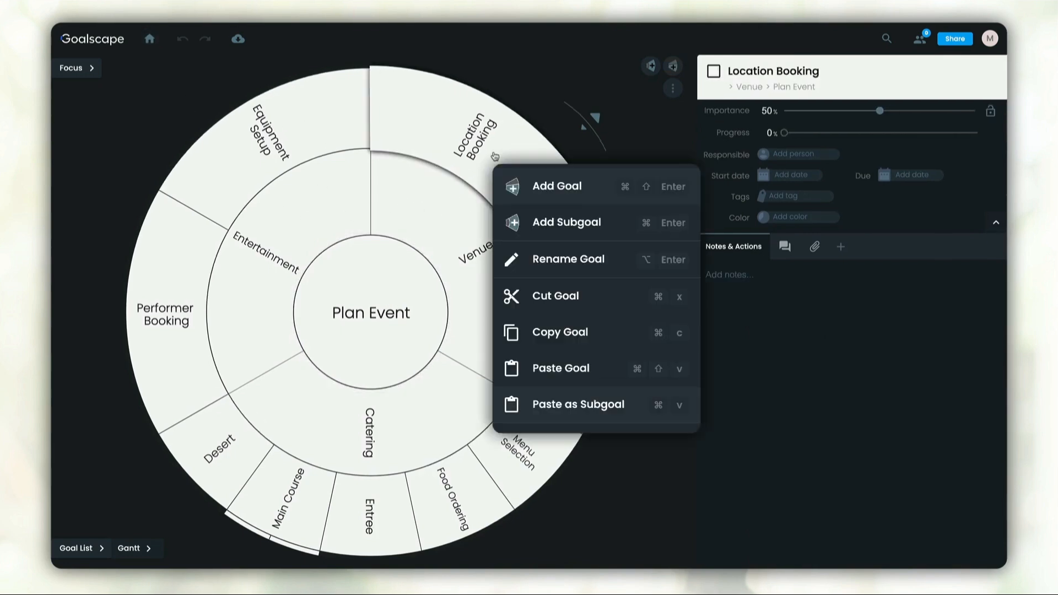
key("super+v")
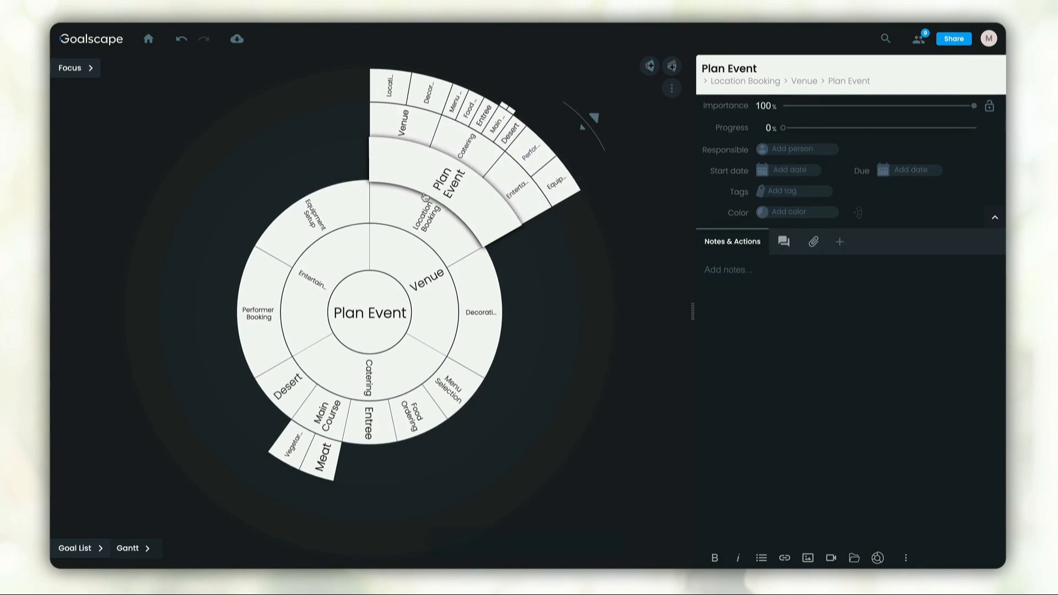
- Copy the whole numbered outline from the Learning a language document and import it from the clipboard as a new goalscape
left_click(148, 39)
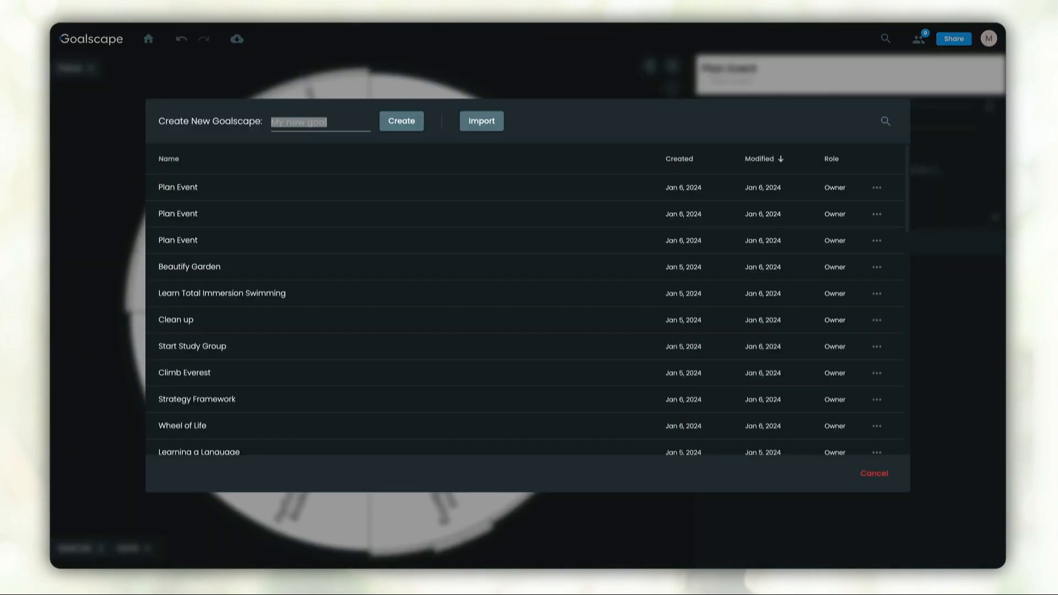
left_click_drag(1005, 97, 660, 38)
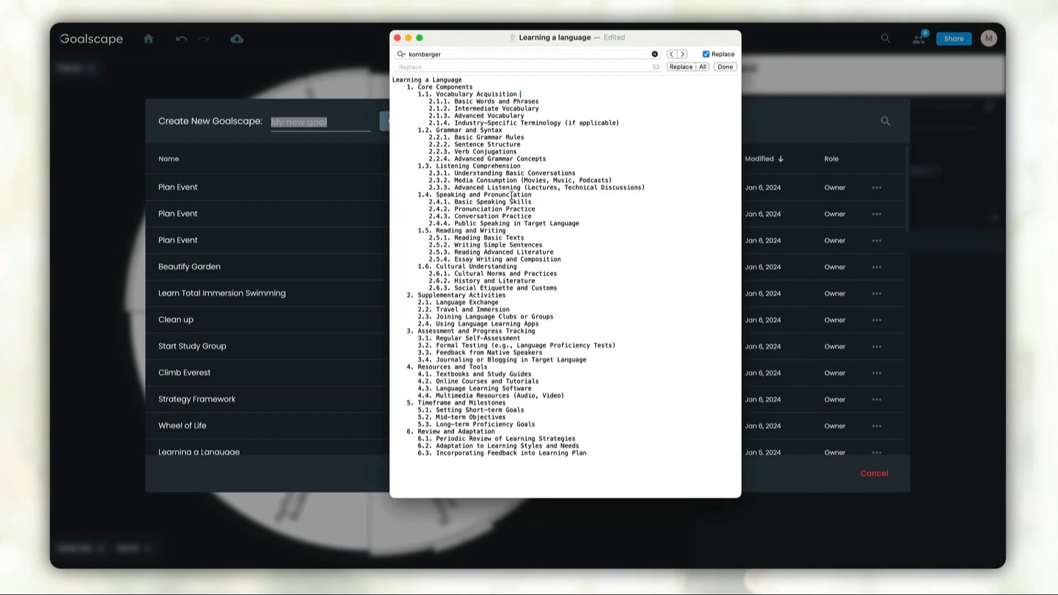
left_click_drag(591, 454, 389, 80)
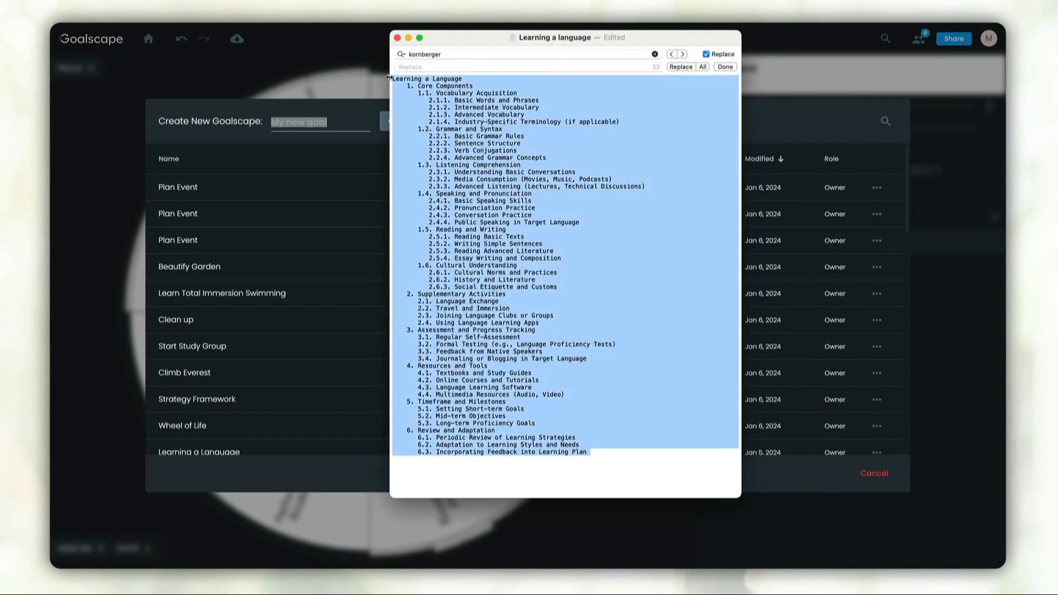
left_click(350, 109)
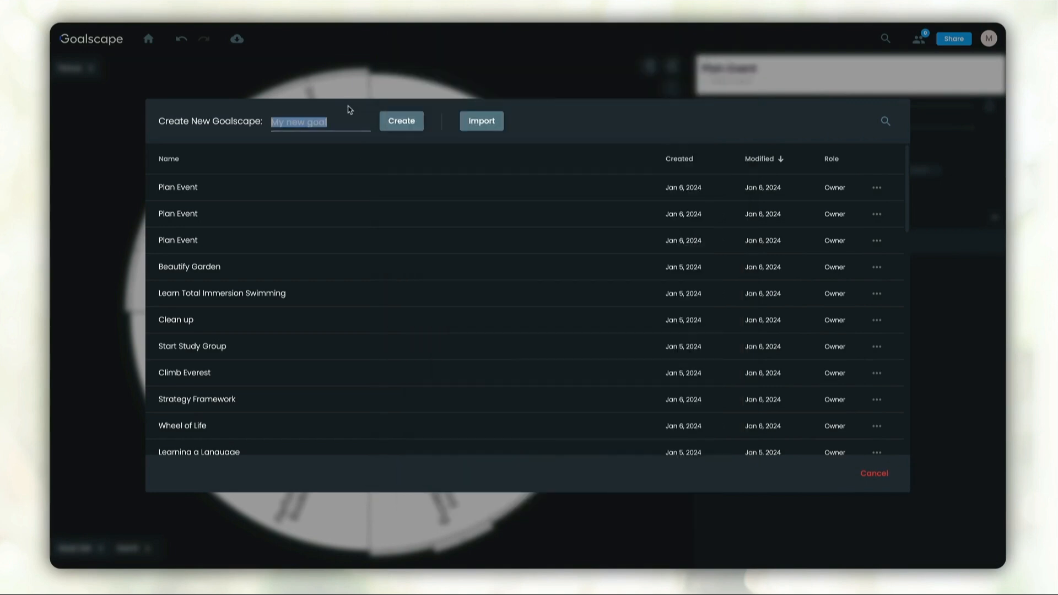
left_click(478, 122)
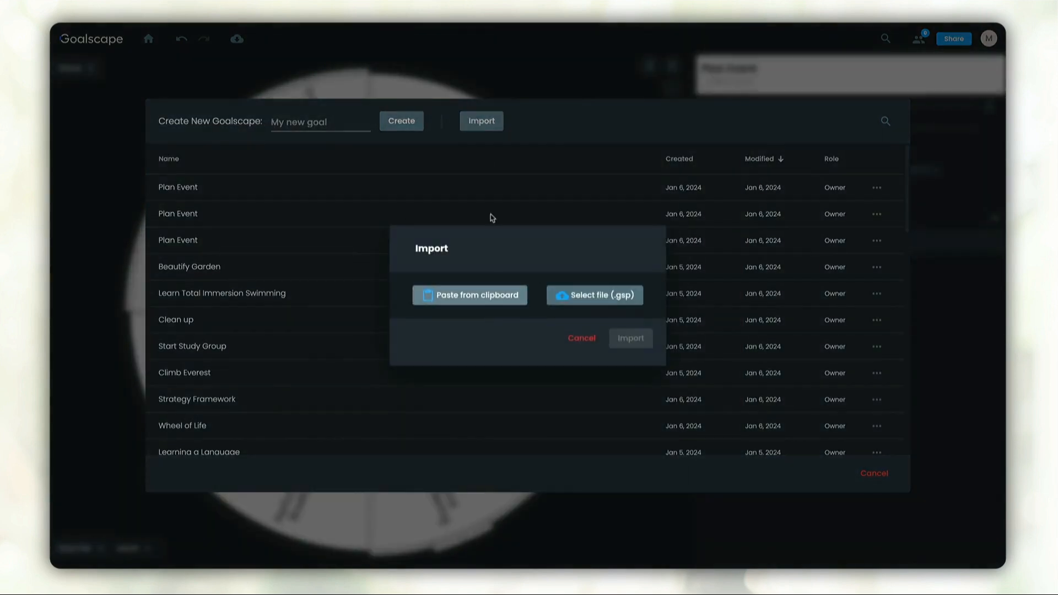
left_click(478, 298)
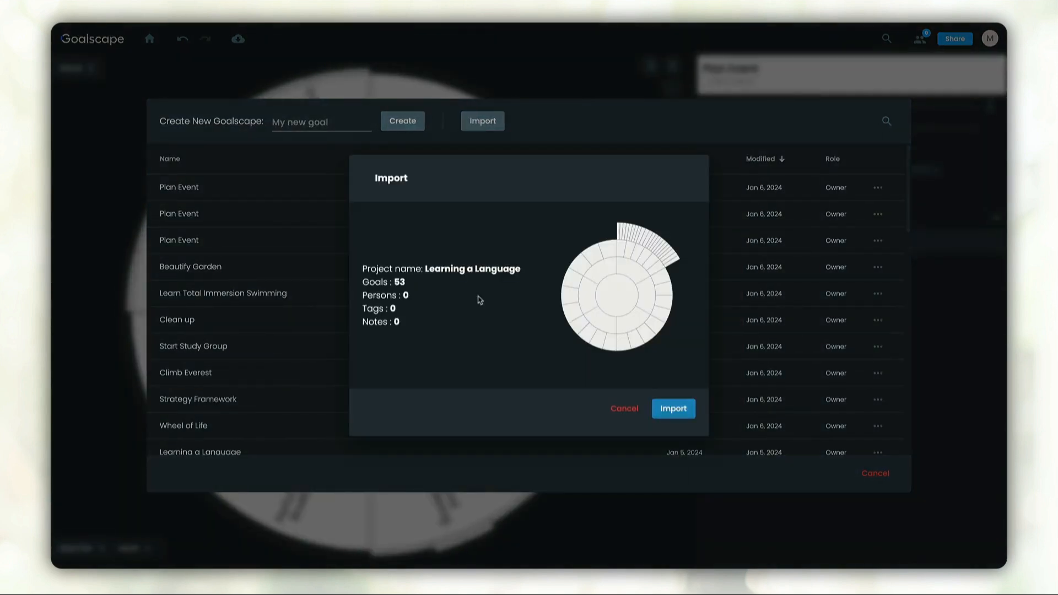
left_click(677, 412)
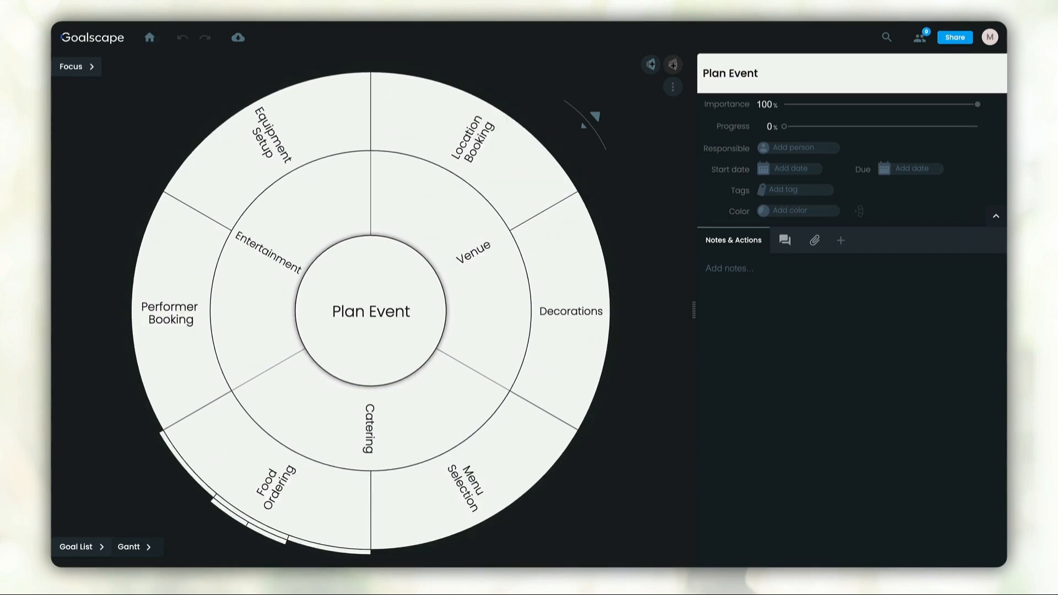
- Switch to the Word document and copy the entire bulleted Plan Event list
left_click_drag(1003, 563, 638, 48)
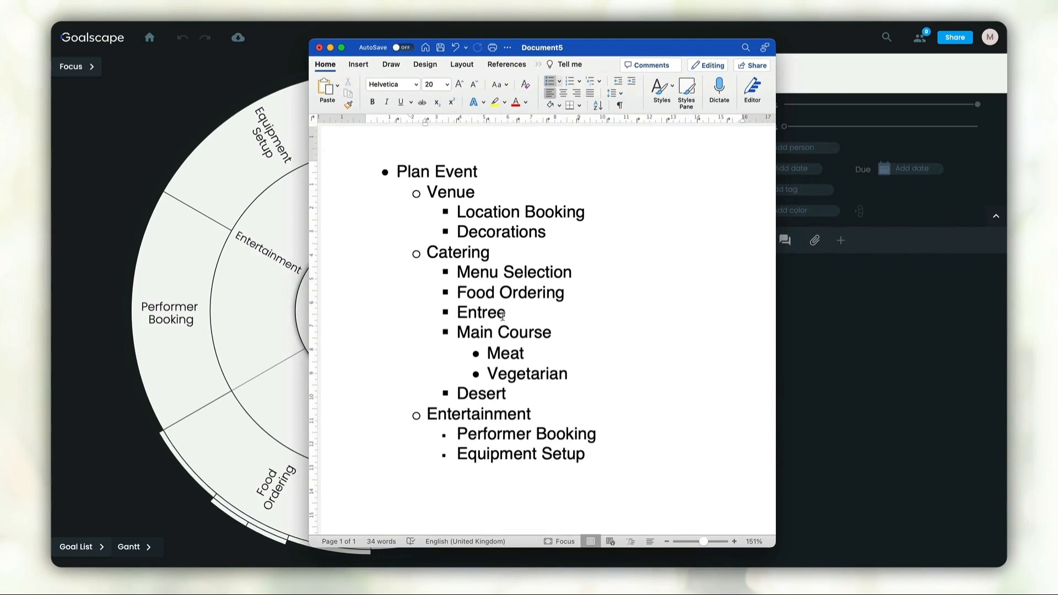
left_click_drag(599, 454, 389, 168)
key("super+c")
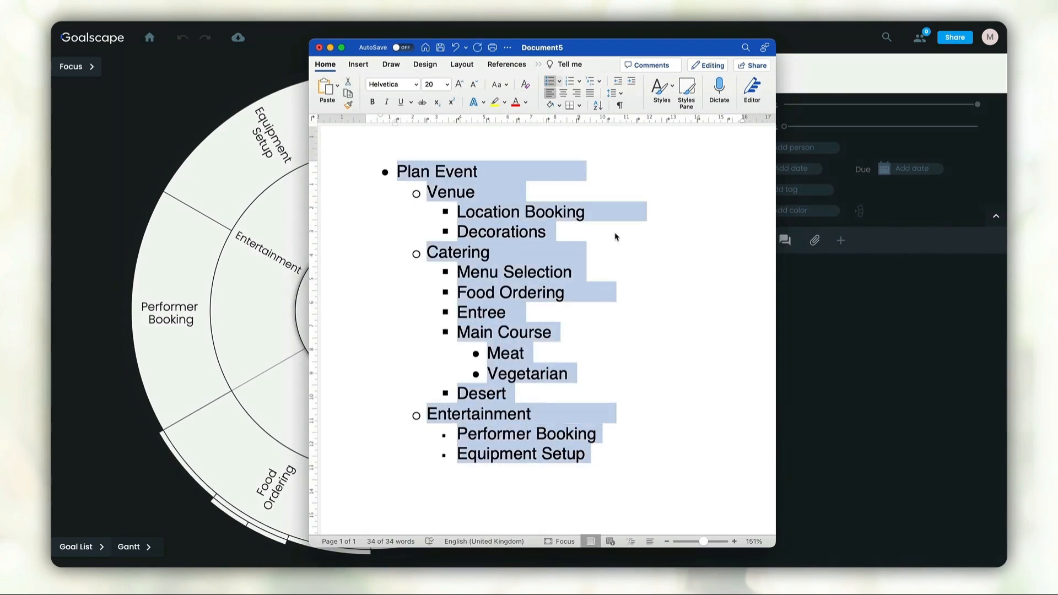
- Paste the Word list into the notes of the central Plan Event goal in Goalscape, cleaning up its format
left_click(910, 368)
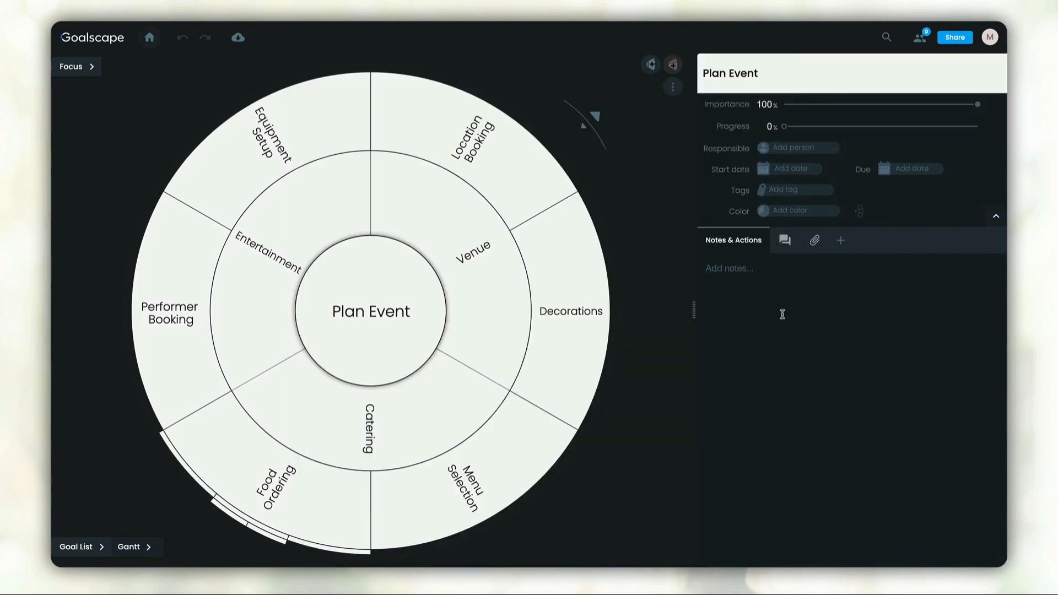
left_click(728, 267)
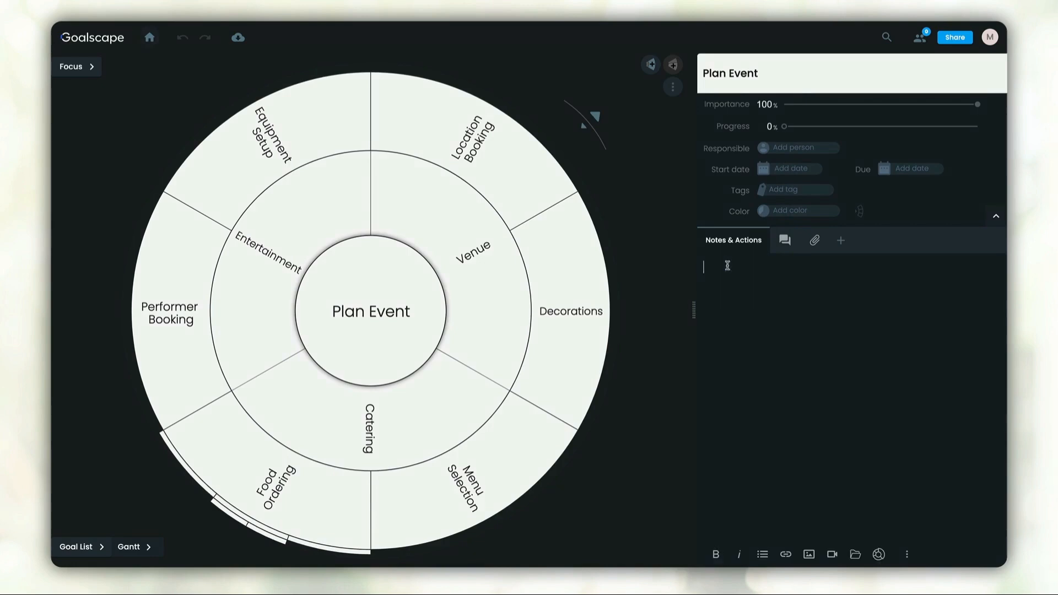
key("ctrl+v")
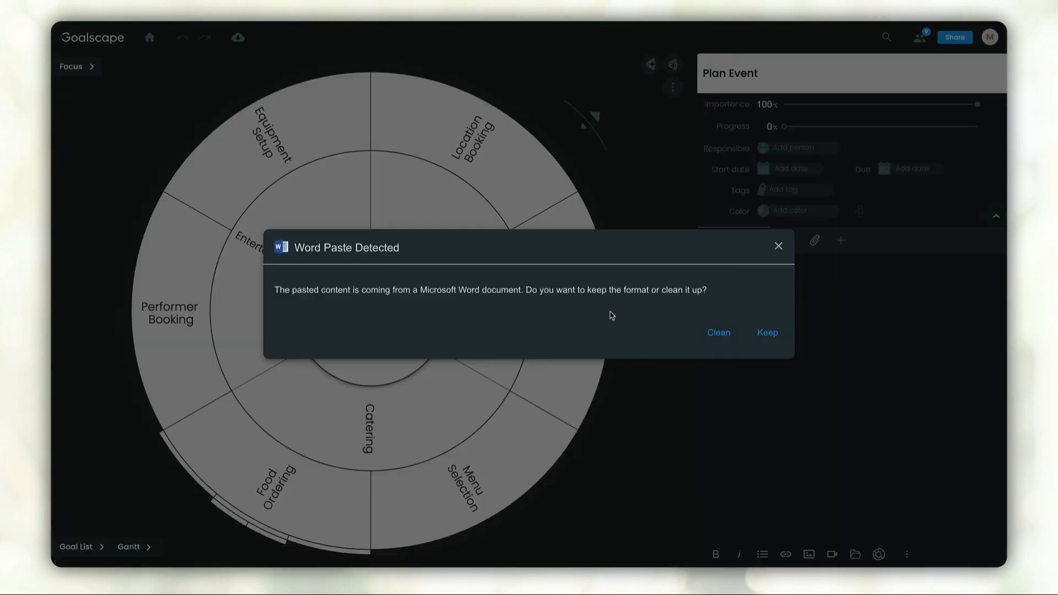
left_click(719, 333)
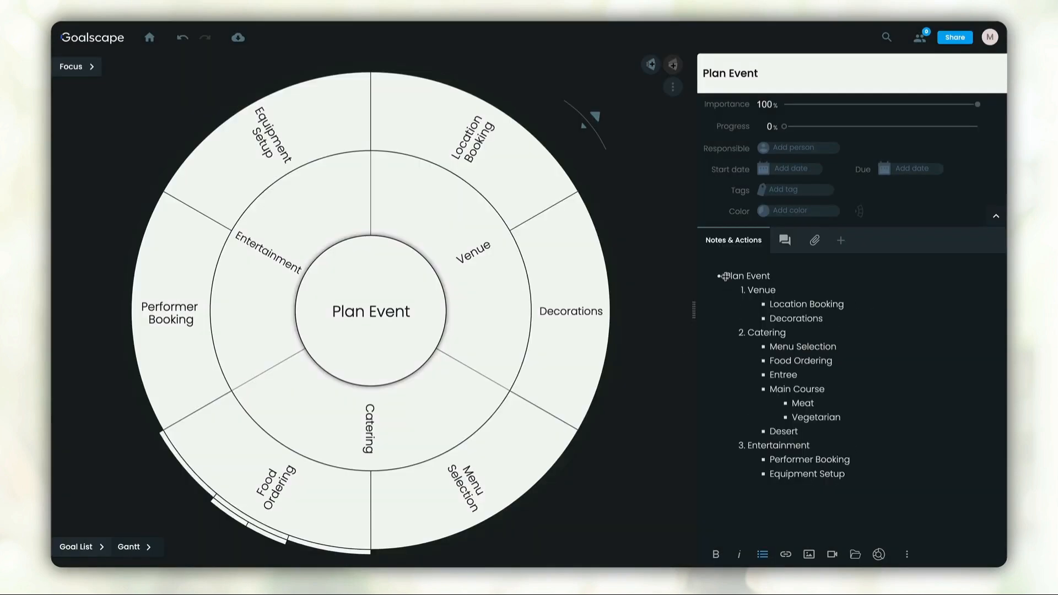
- Convert the entire bulleted list in the central goal's notes into goals
left_click_drag(858, 480, 778, 309)
key("super+c")
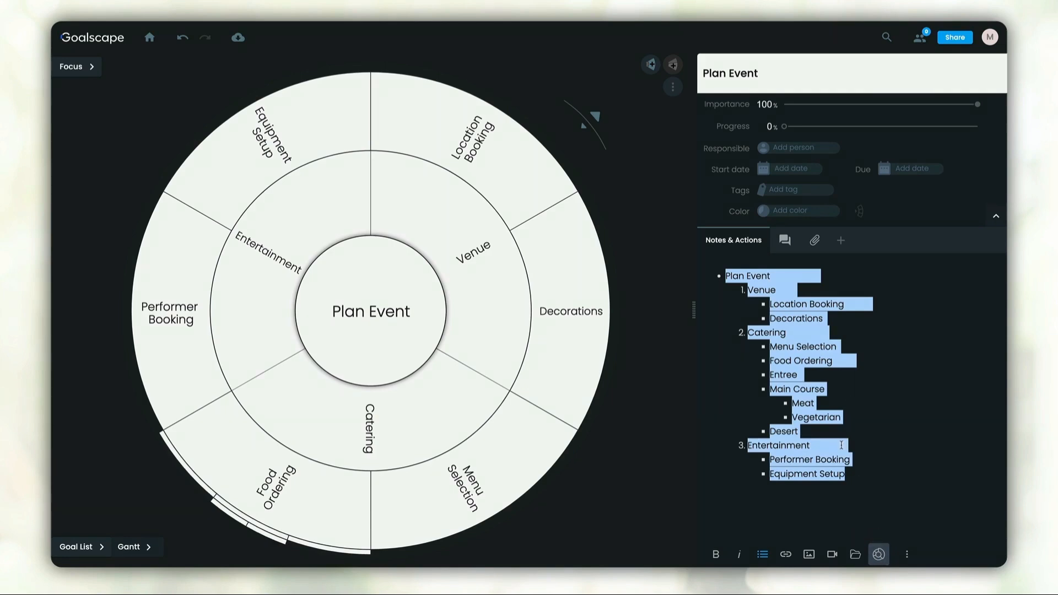
left_click(880, 558)
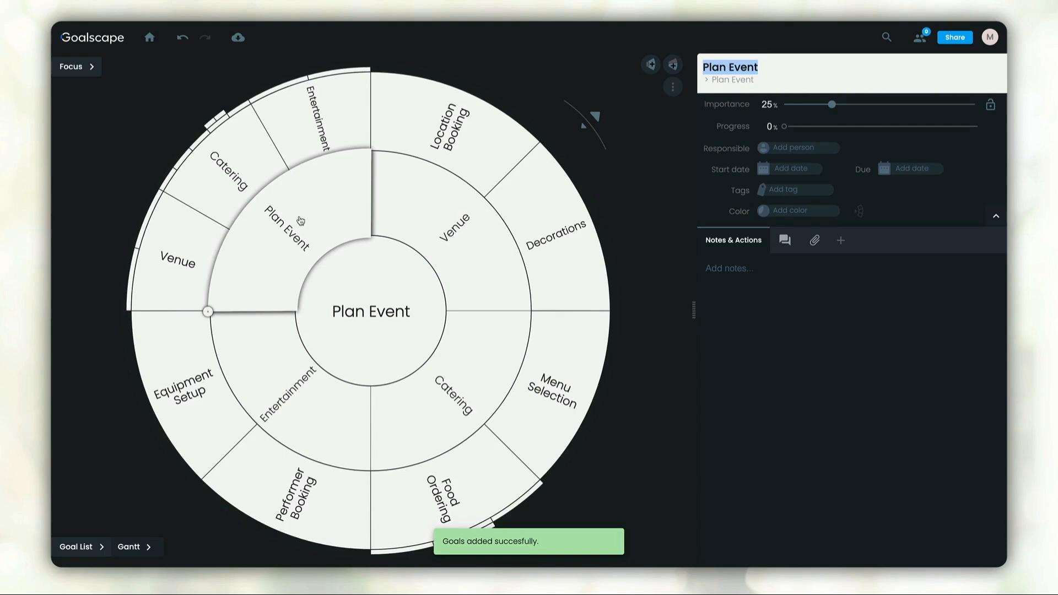
- Paste the Word list into the Plan Event subgoal's notes with cleaned formatting and convert the whole list into goals
left_click(772, 282)
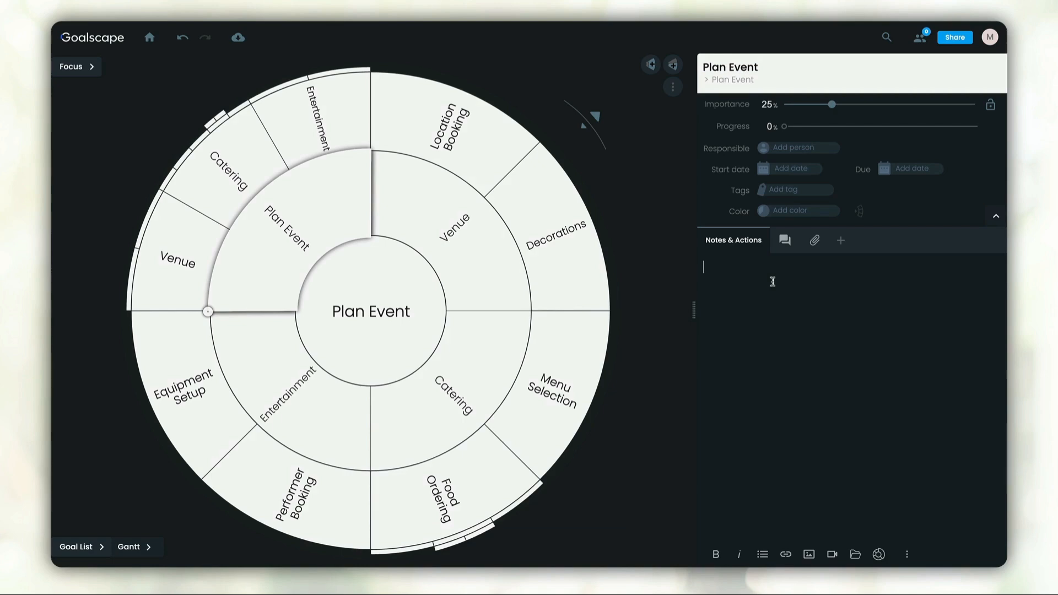
key("ctrl+v")
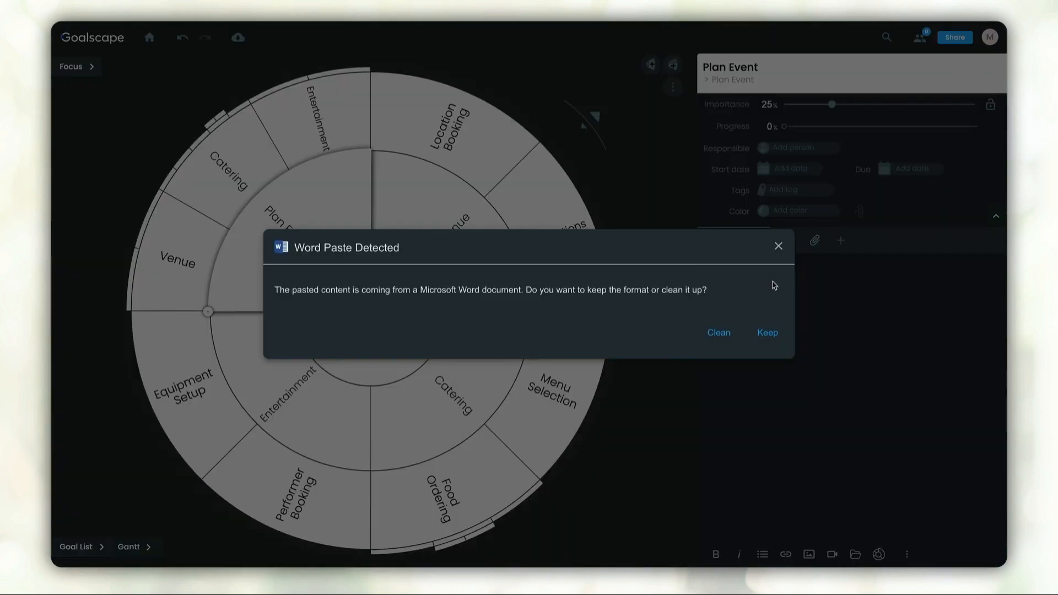
left_click(719, 332)
left_click_drag(878, 494, 694, 271)
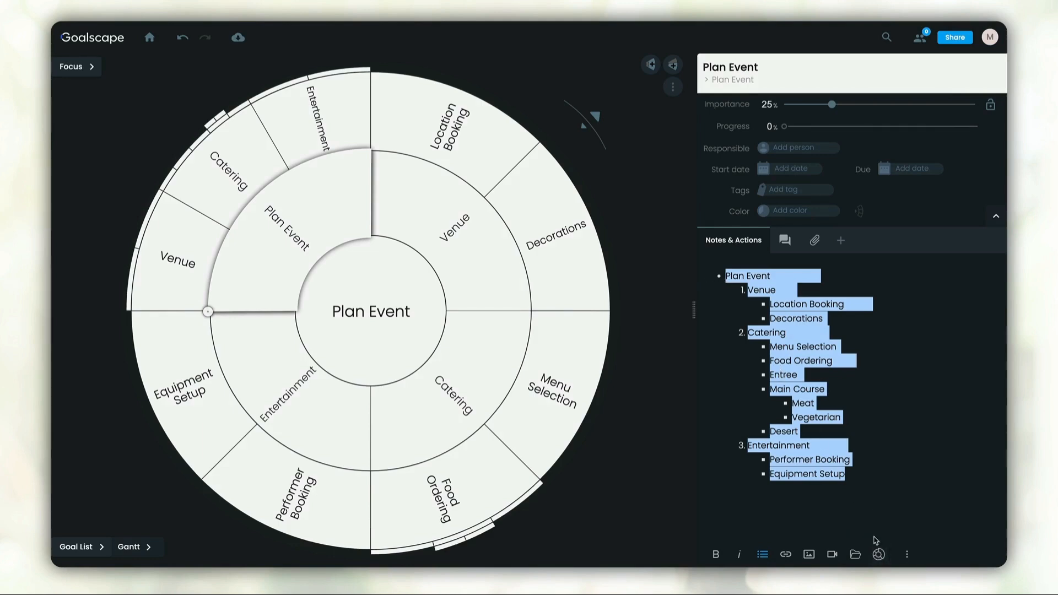
left_click(878, 554)
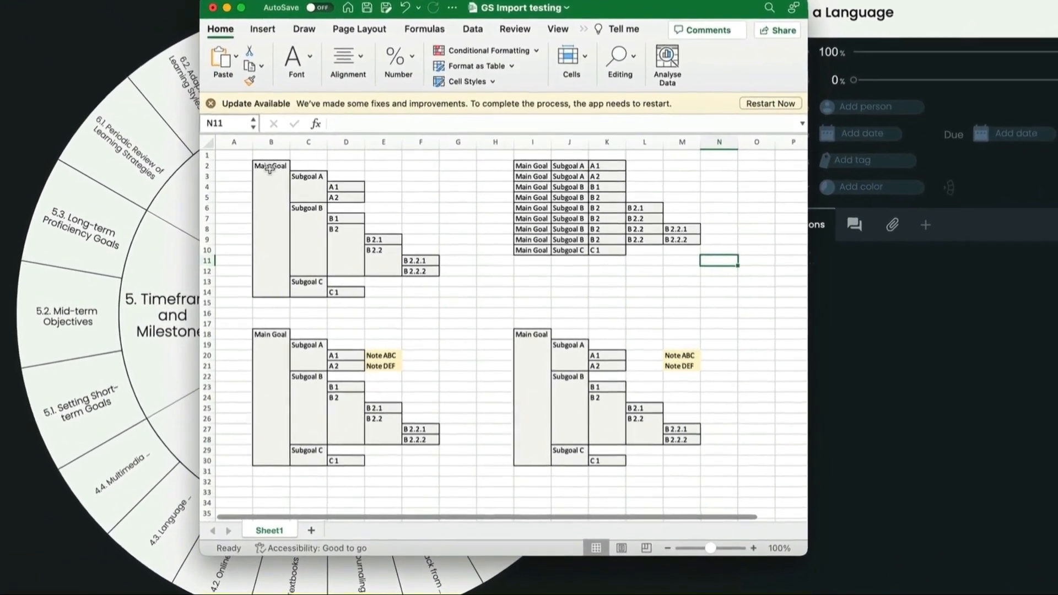
- Copy the indented goal table B2:F14, from Main Goal down to C 1, in the GS Import testing workbook
left_click_drag(287, 179, 284, 289)
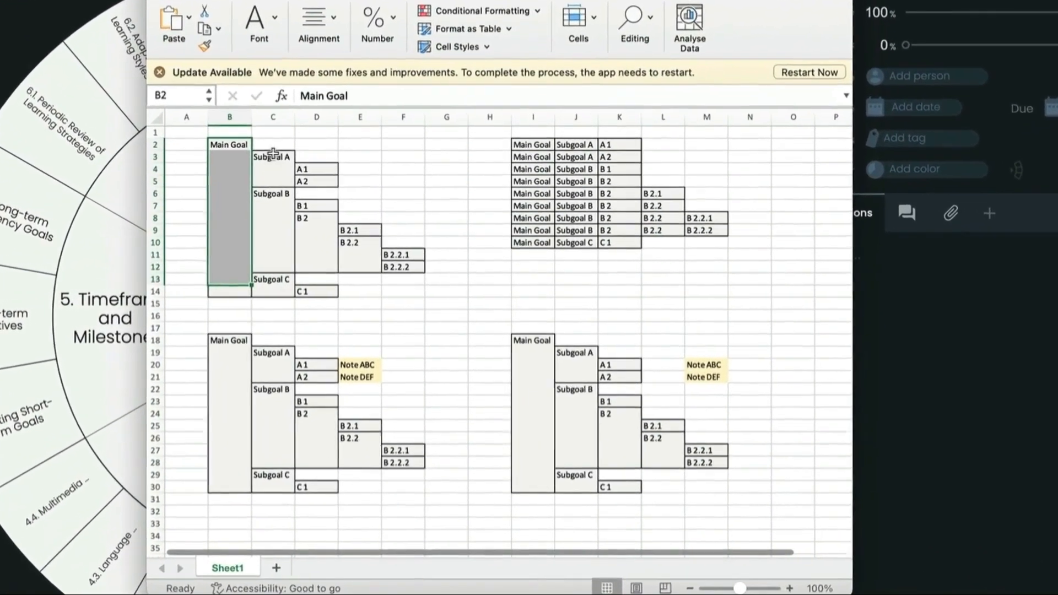
left_click_drag(290, 167, 289, 195)
left_click(267, 183)
left_click(320, 167)
left_click(317, 179)
left_click_drag(215, 144, 401, 293)
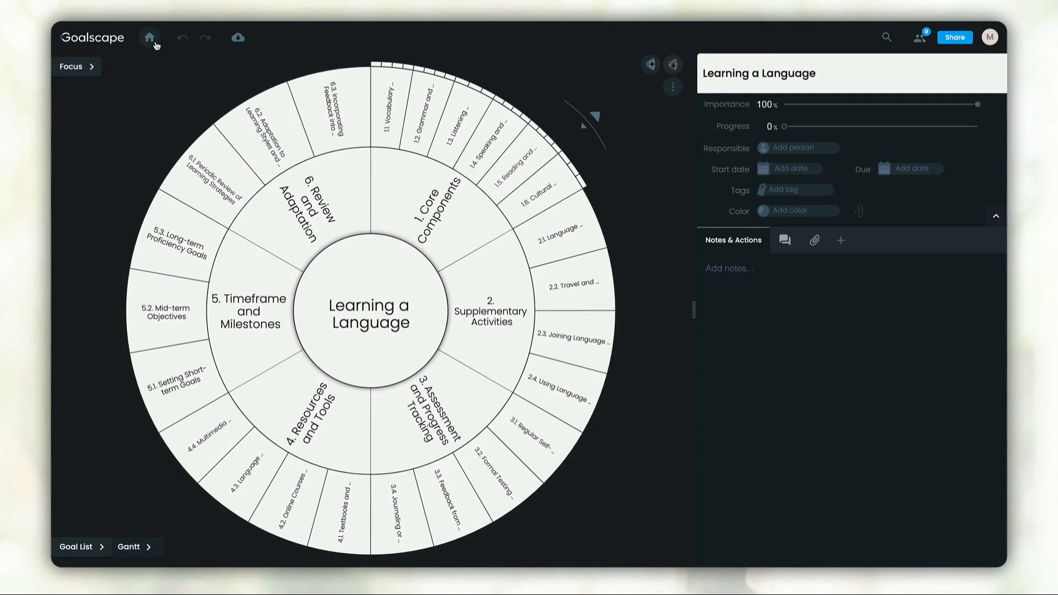
- Import the copied spreadsheet goal table from the clipboard as a new goalscape in Goalscape
left_click(155, 43)
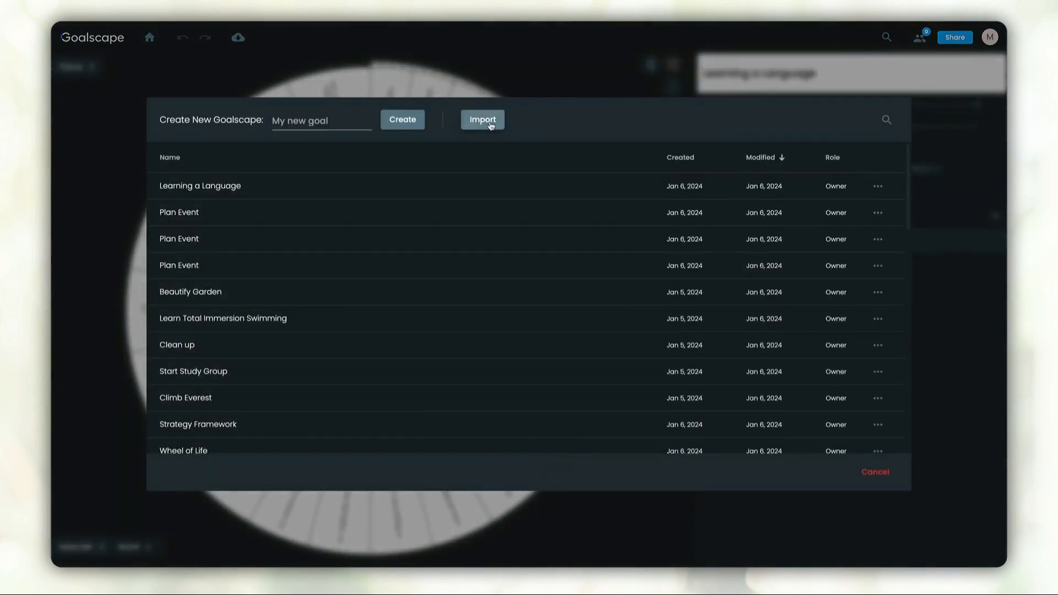
left_click(488, 121)
left_click(505, 299)
left_click(645, 392)
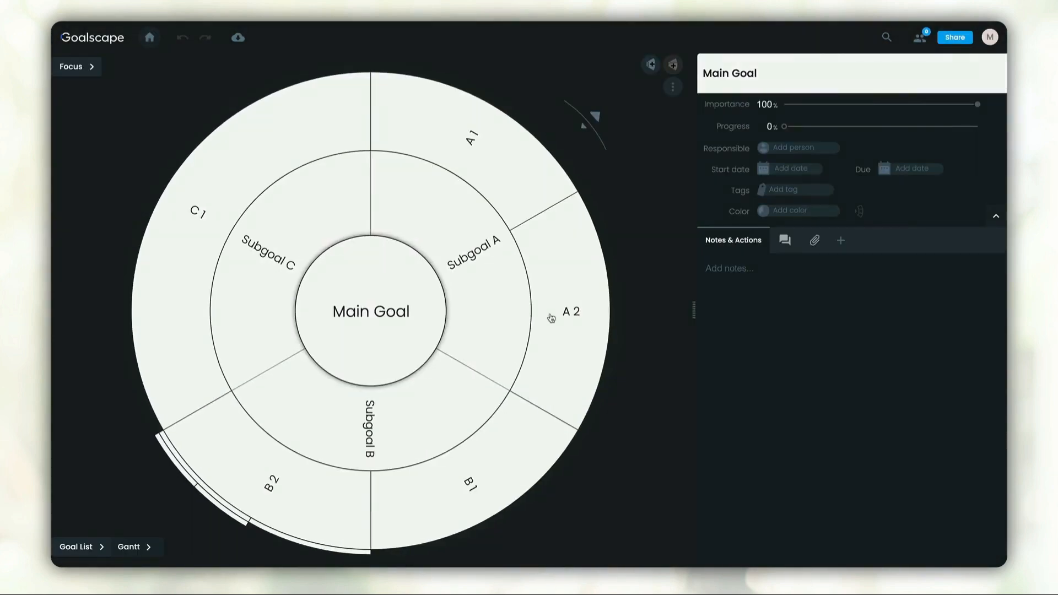
- Switch to the GS Import testing workbook and copy the table with repeated parent goals, I2:M10
key("super+Tab")
left_click_drag(531, 194, 646, 262)
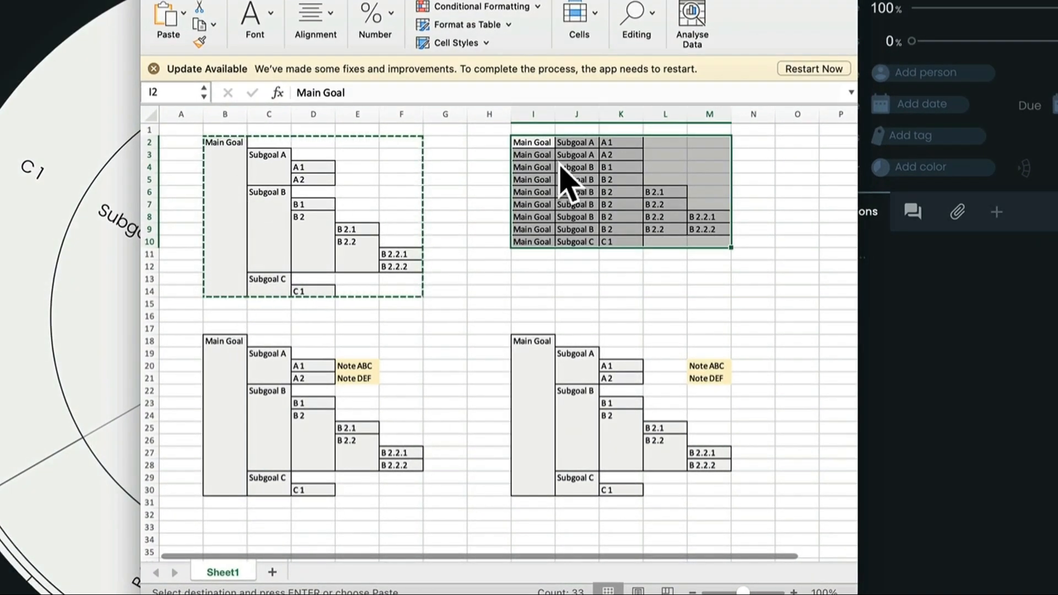
left_click_drag(531, 145, 708, 242)
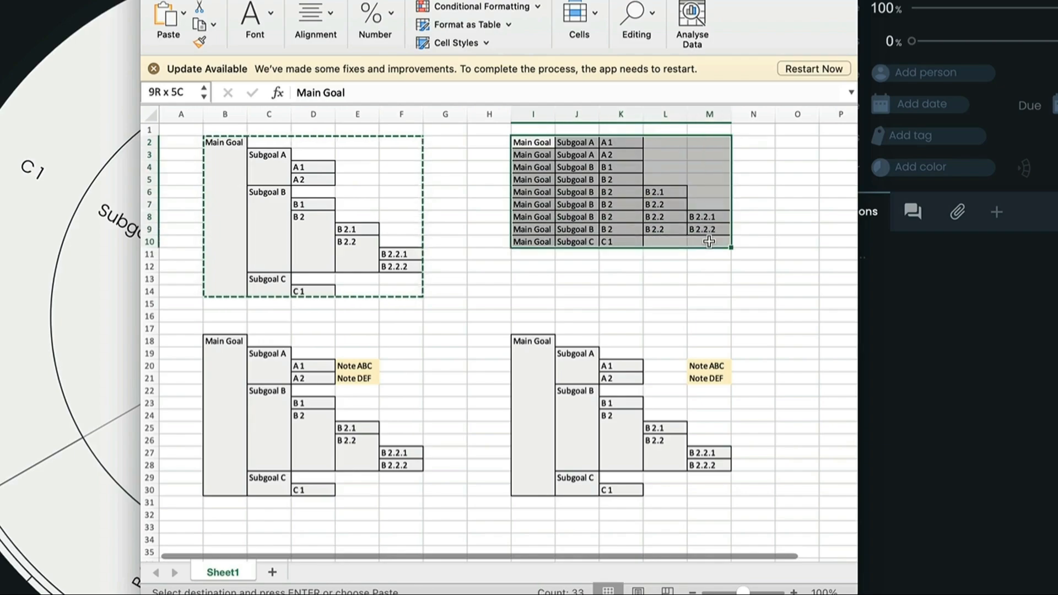
key("super+c")
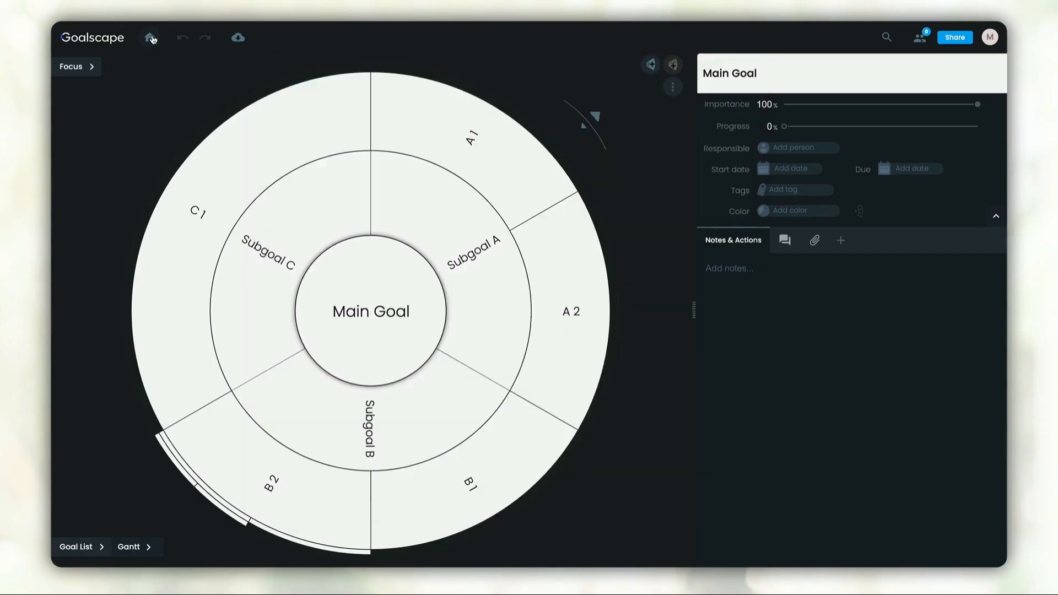
- Import the repeated-parent table from the clipboard as a new goalscape in Goalscape
left_click(150, 38)
left_click(483, 119)
left_click(477, 292)
left_click(645, 398)
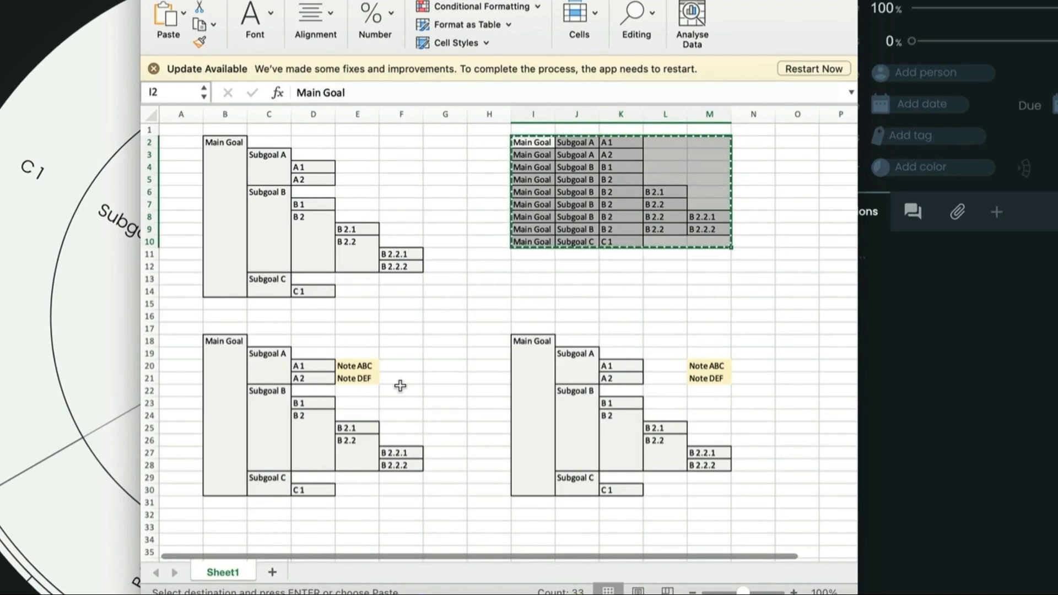
- Copy the workbook's goal table with adjacent notes, B18:F30, and import it from the clipboard as a new goalscape in Goalscape
left_click_drag(221, 343, 382, 376)
left_click(326, 367)
left_click(365, 369)
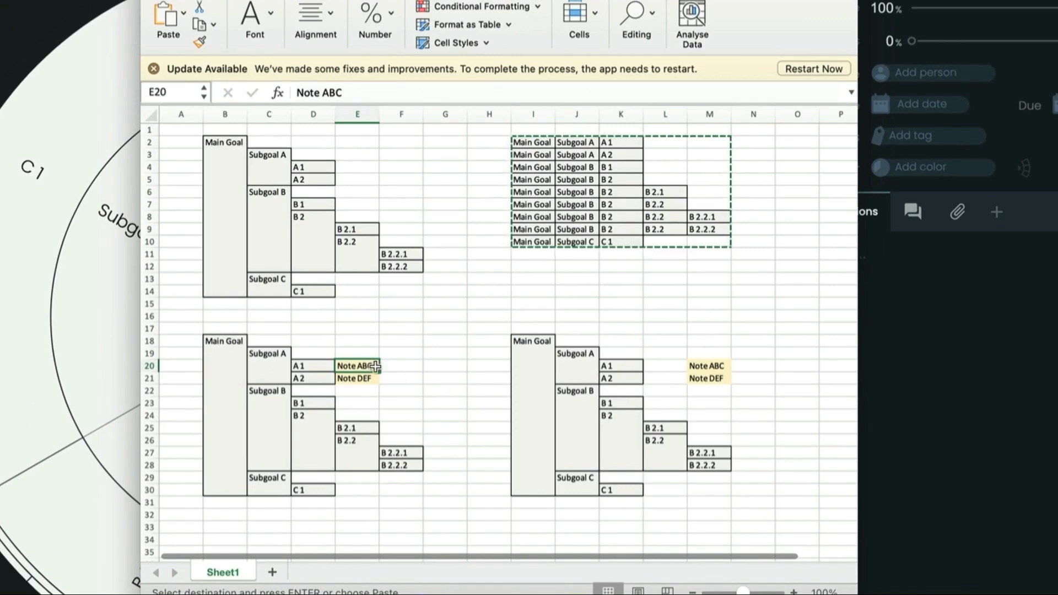
left_click_drag(375, 366, 365, 379)
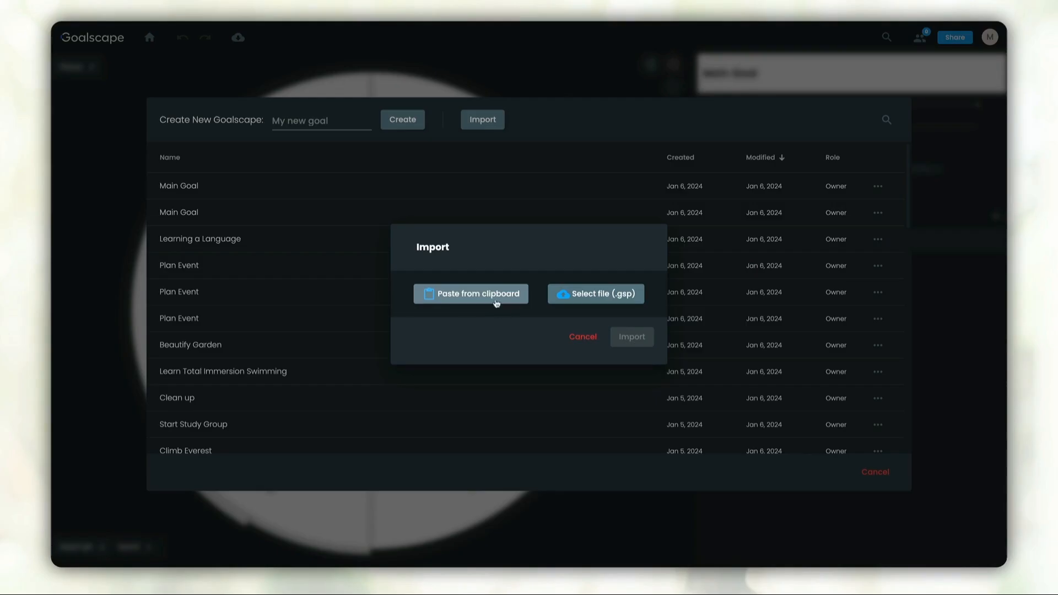
left_click(494, 300)
left_click(648, 397)
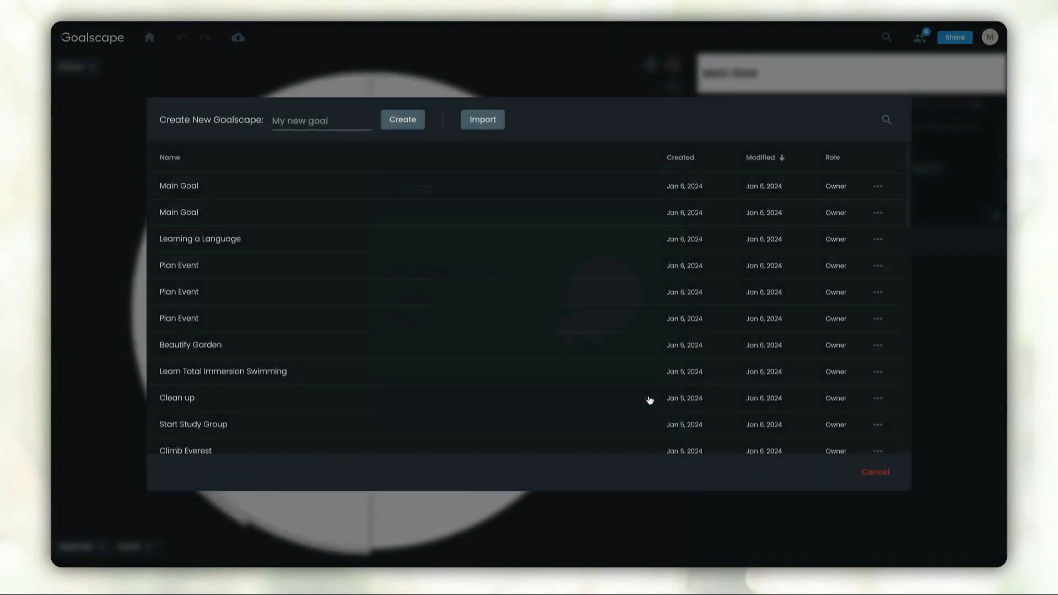
- Examine the imported notes of goals A 1 and A 2 and compare them with the note cells in the workbook
left_click(607, 318)
left_click_drag(743, 273, 709, 274)
left_click(538, 201)
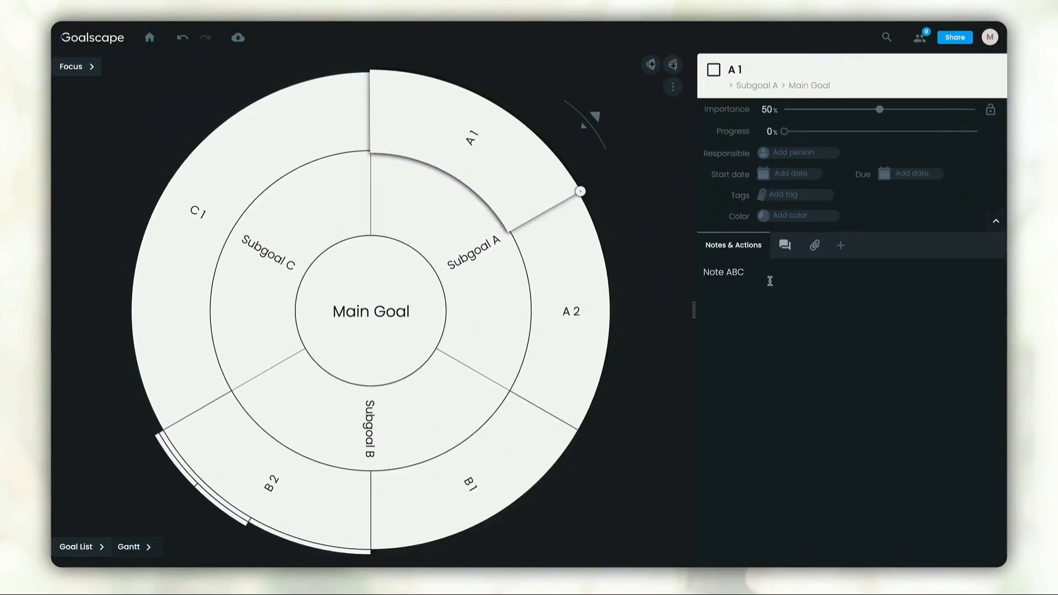
key("super+Tab")
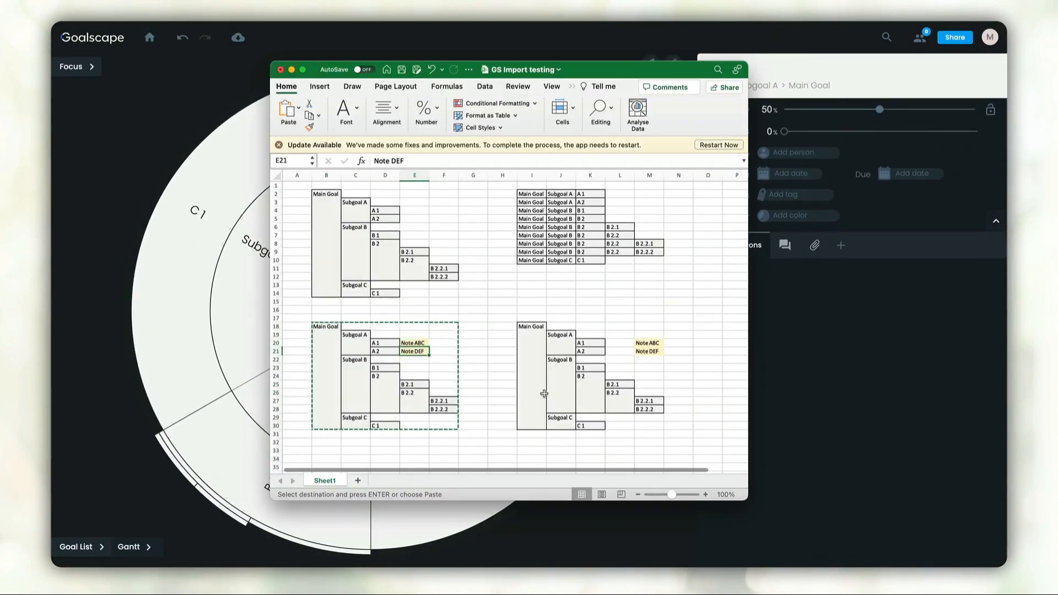
key("super+Tab")
left_click(566, 291)
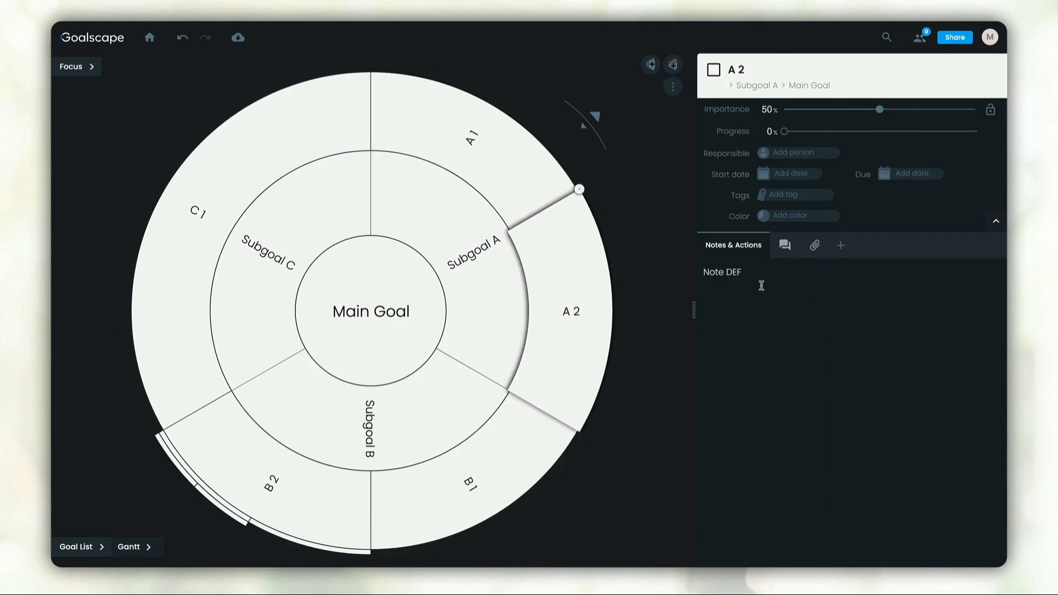
- Switch to the workbook and copy I18:O33, the goal table with its notes in the separate column M
key("super+Tab")
left_click_drag(530, 326, 696, 451)
key("super+c")
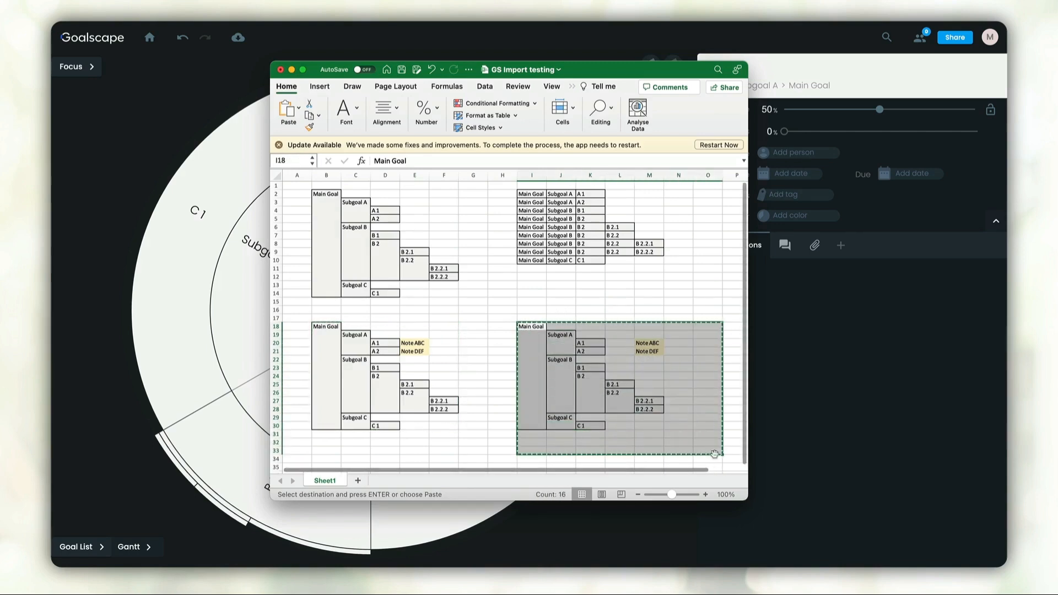
- Import the copied table with separate notes from the clipboard as a new goalscape in Goalscape and check its outer goals
left_click(205, 270)
left_click(150, 39)
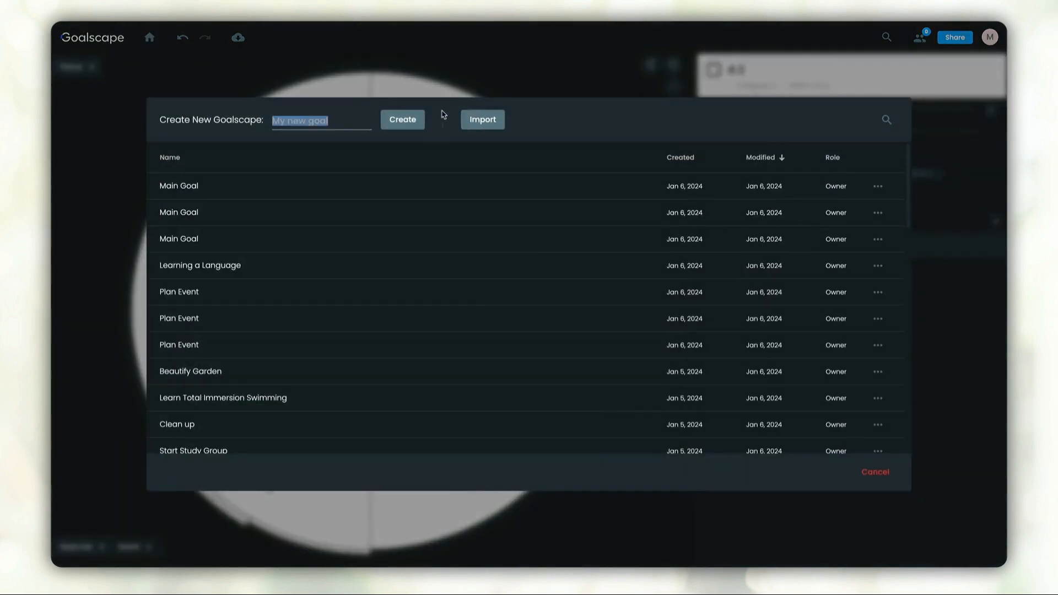
left_click(483, 120)
left_click(502, 295)
left_click(648, 397)
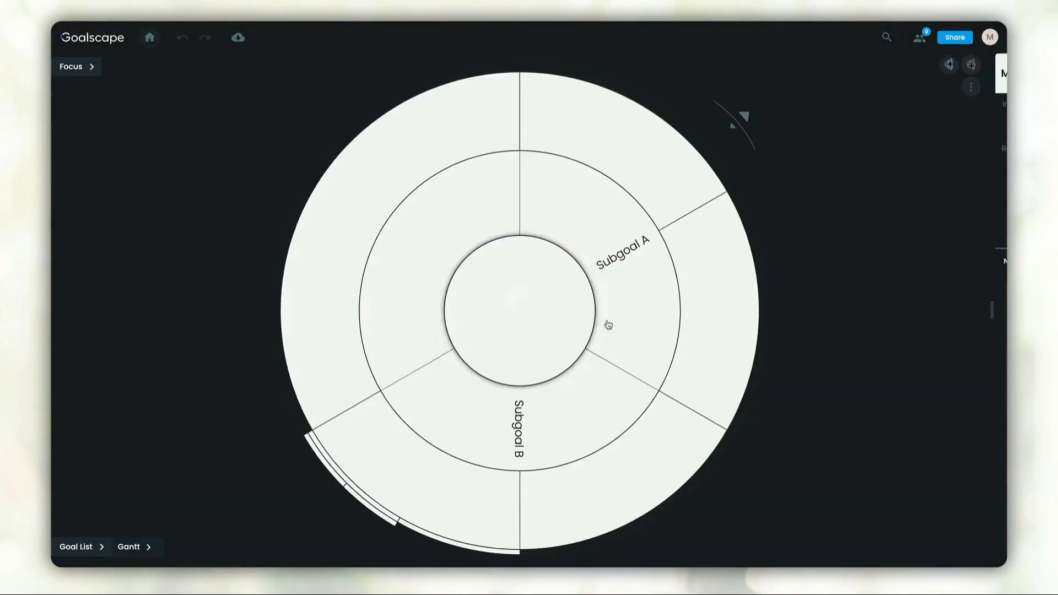
left_click(498, 167)
left_click(582, 332)
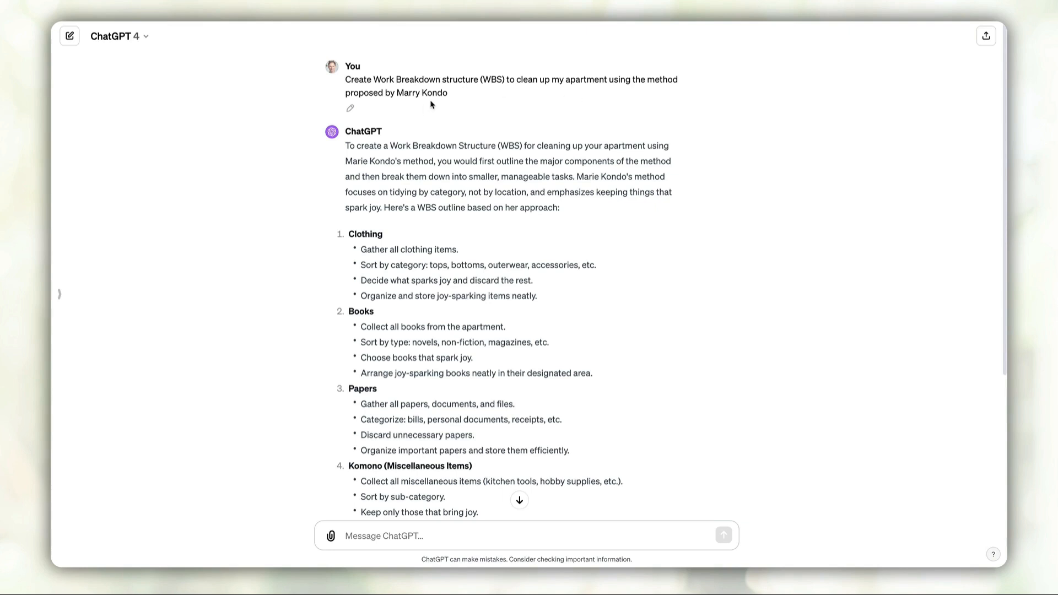
- Copy the complete ChatGPT response containing the Work Breakdown Structure for cleaning up the apartment
scroll(411, 326, "down", 3)
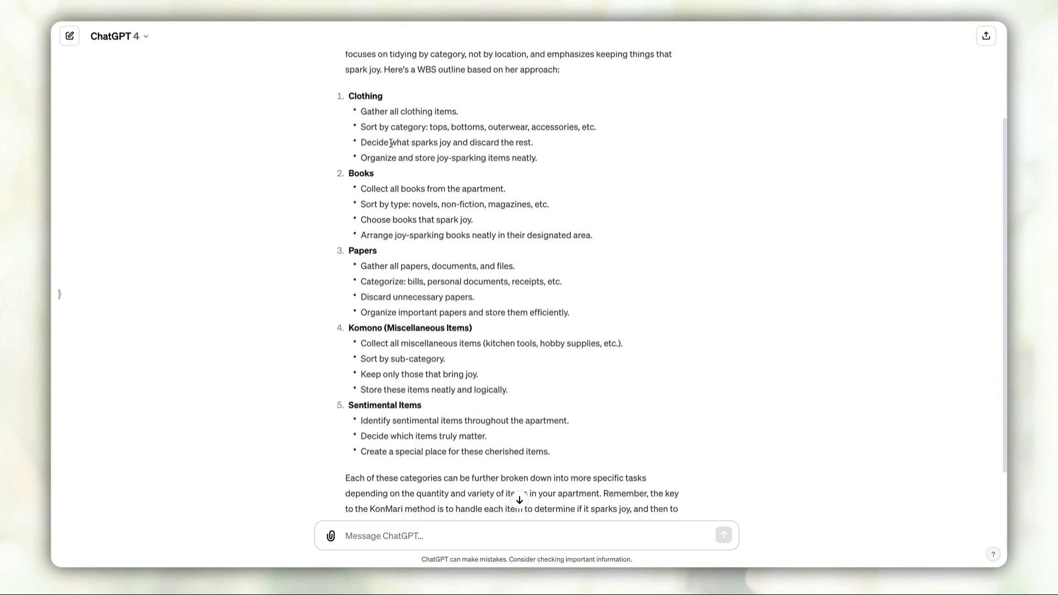
left_click_drag(558, 432, 345, 77)
left_click(611, 206)
scroll(611, 206, "up", 2)
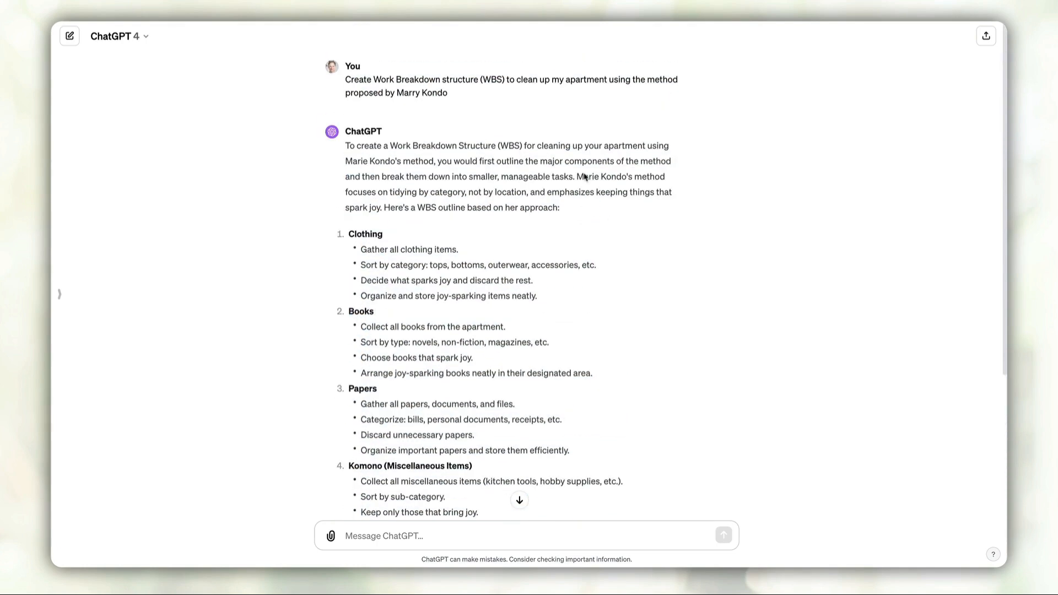
scroll(414, 356, "down", 4)
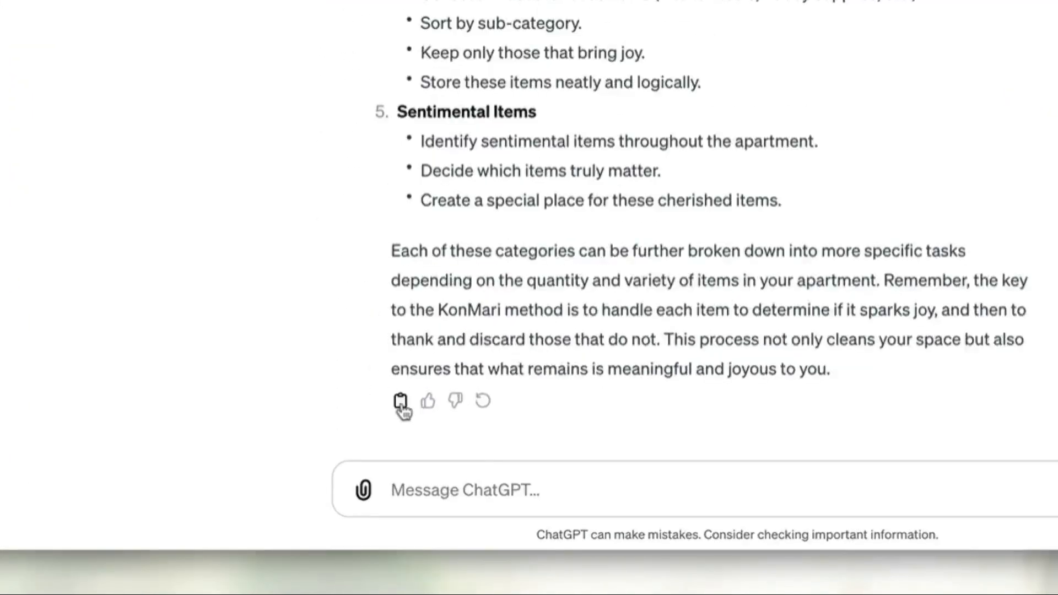
left_click(350, 490)
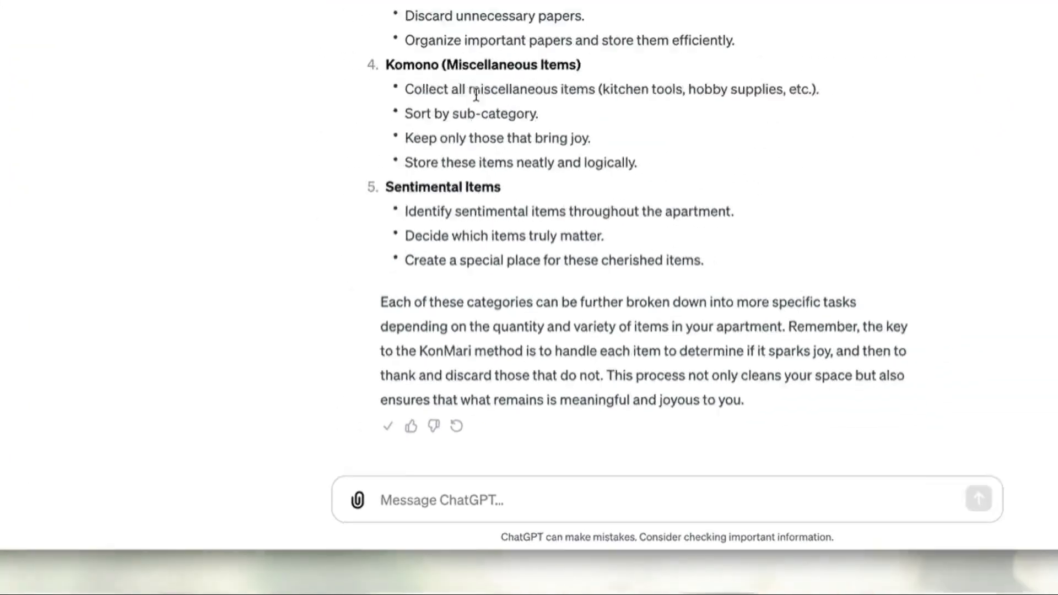
scroll(556, 305, "up", 10)
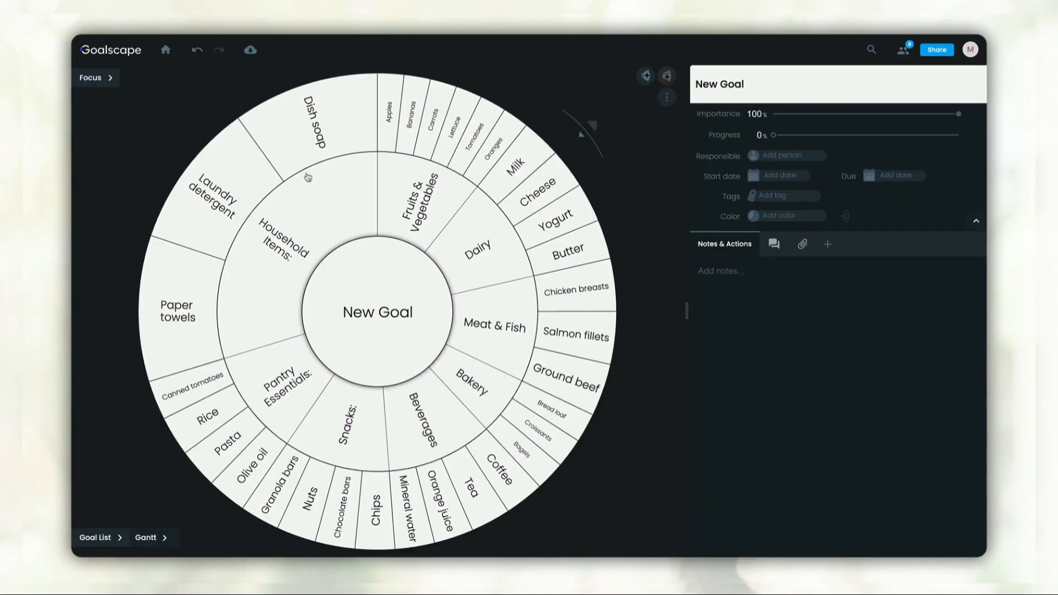
- Import the copied ChatGPT response from the clipboard as a new goalscape in Goalscape
left_click(165, 49)
left_click(482, 128)
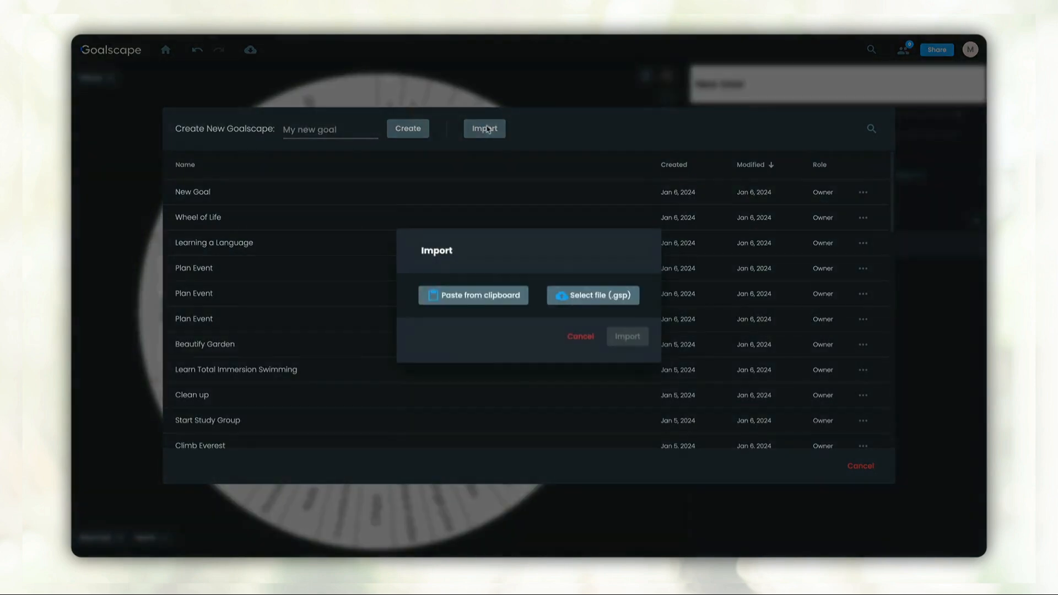
left_click(461, 301)
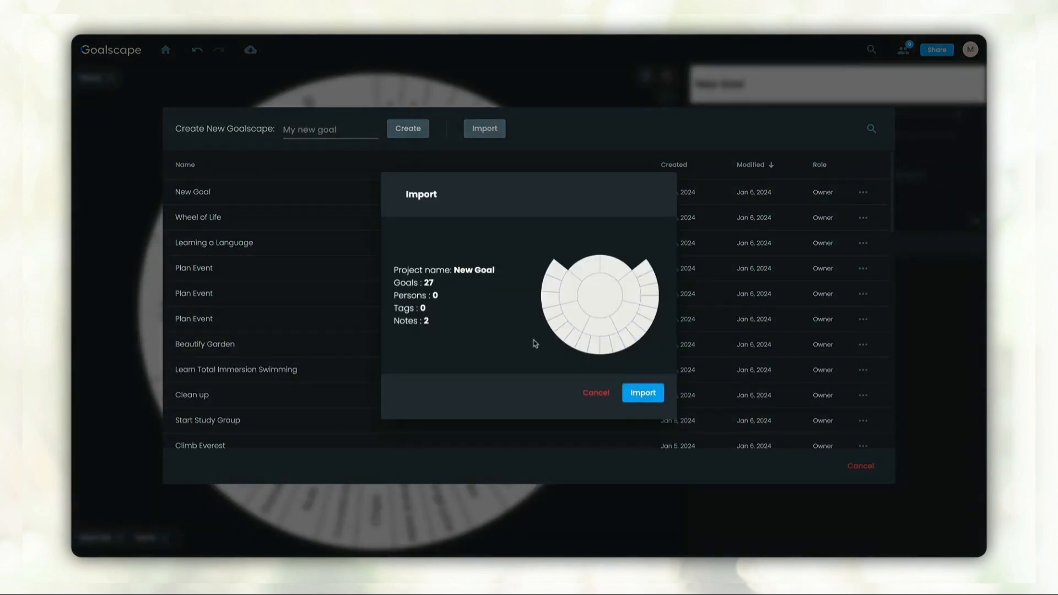
left_click(644, 392)
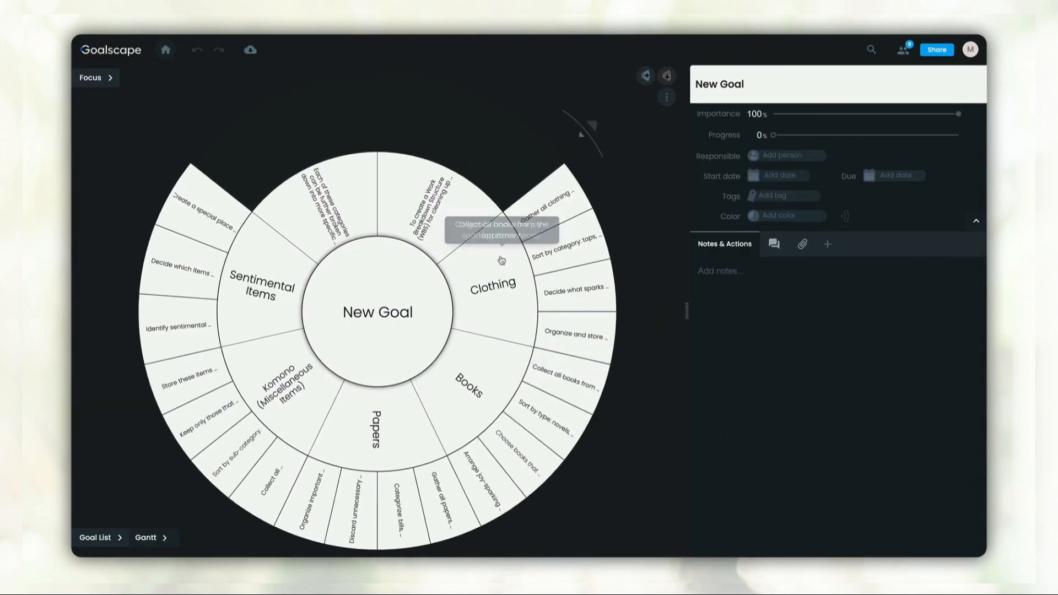
- Delete the two surplus subgoals made from the response's introductory paragraph and its closing paragraph
left_click(462, 227)
left_click(342, 215)
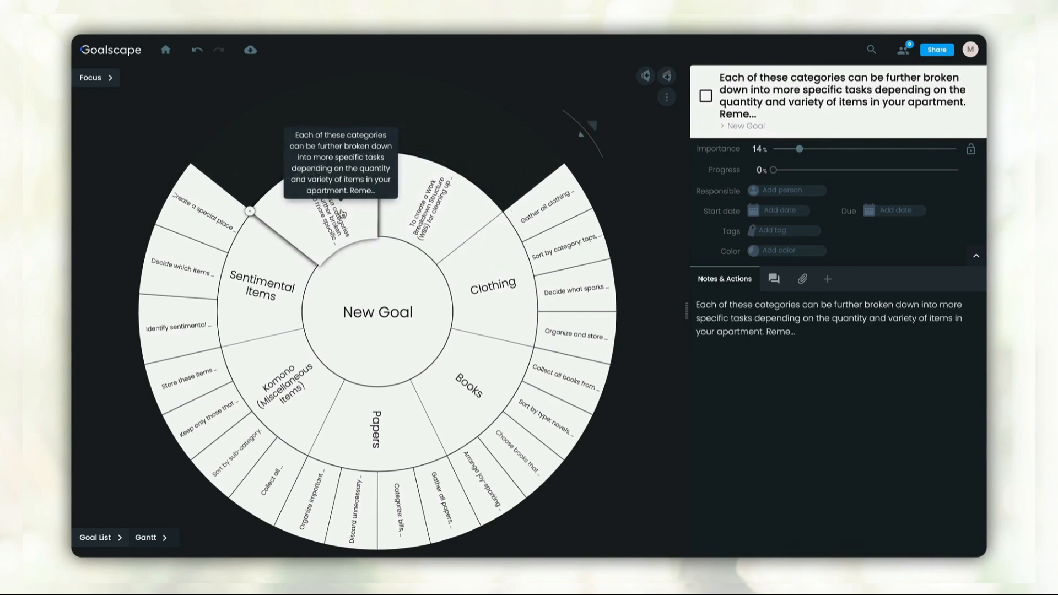
left_click(450, 220)
key("Delete")
left_click(335, 229)
key("Delete")
- Rename the central goal to Clean Up
left_click(484, 335)
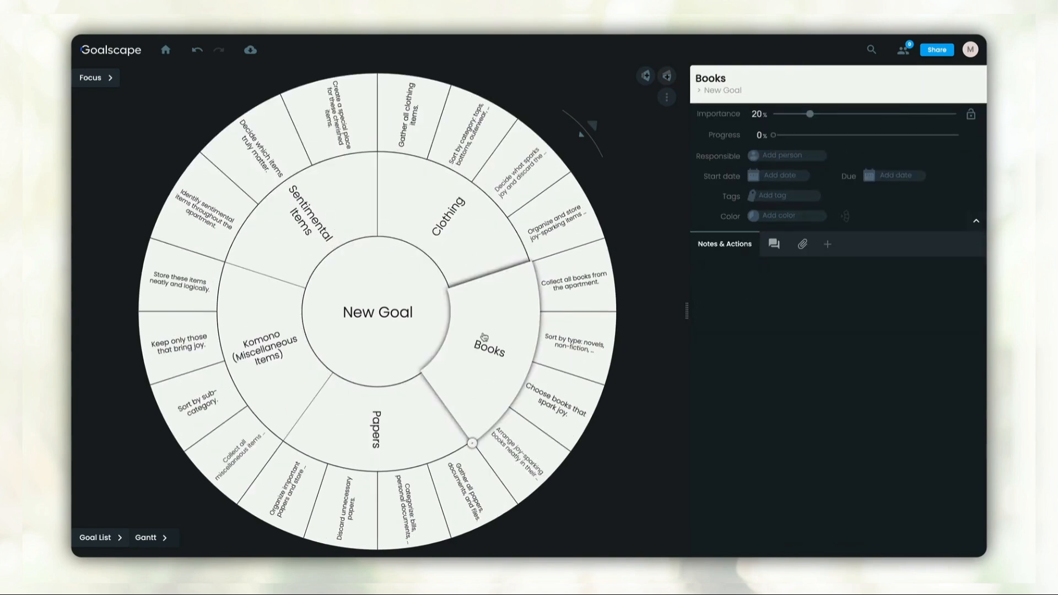
left_click(380, 452)
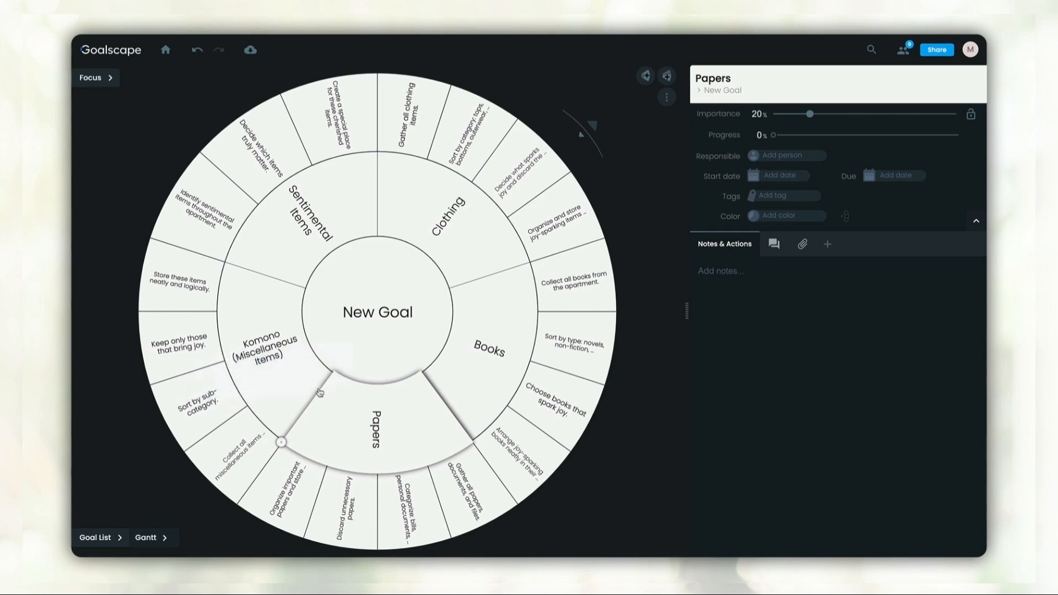
left_click(367, 318)
left_click(744, 84)
type("Clean Up")
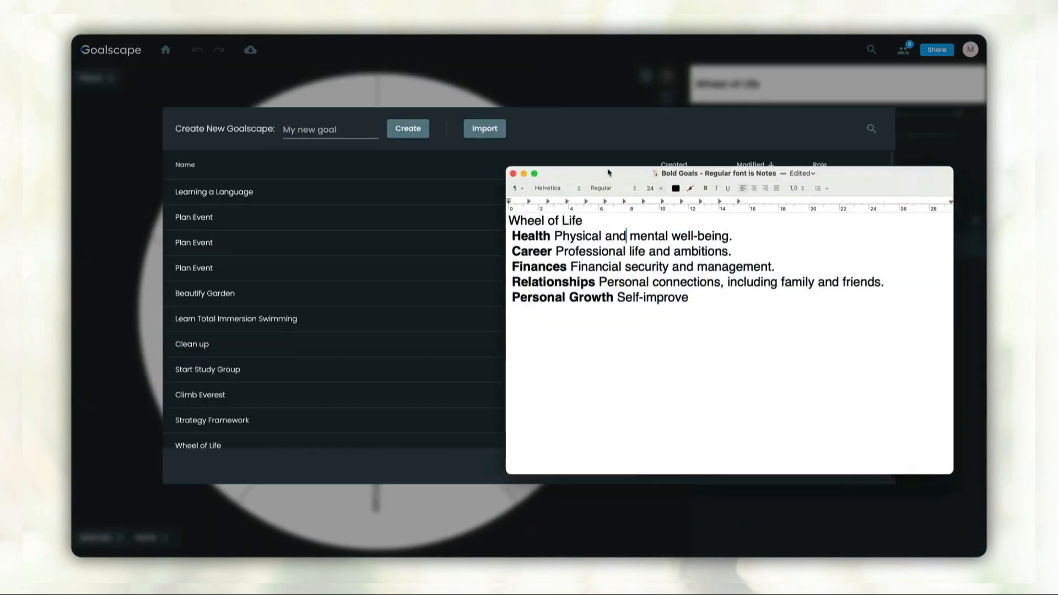
- Copy the entire Wheel of Life text, with bold goals and regular-font notes, from the Bold Goals document
left_click_drag(619, 175, 390, 66)
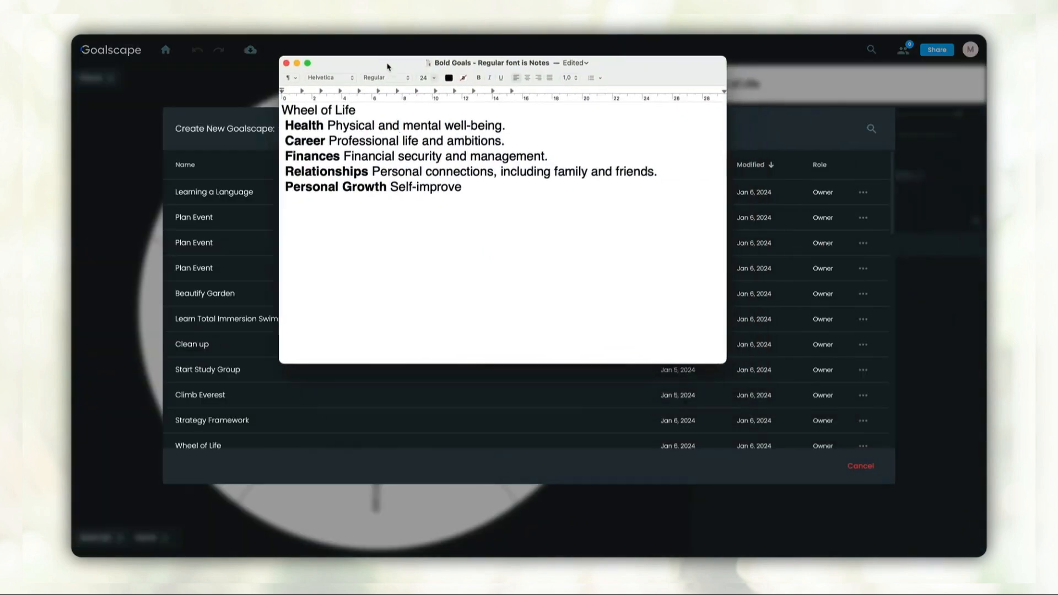
mouse_move(364, 108)
left_mouse_down()
mouse_move(272, 108)
mouse_move(322, 125)
mouse_move(285, 125)
left_mouse_up()
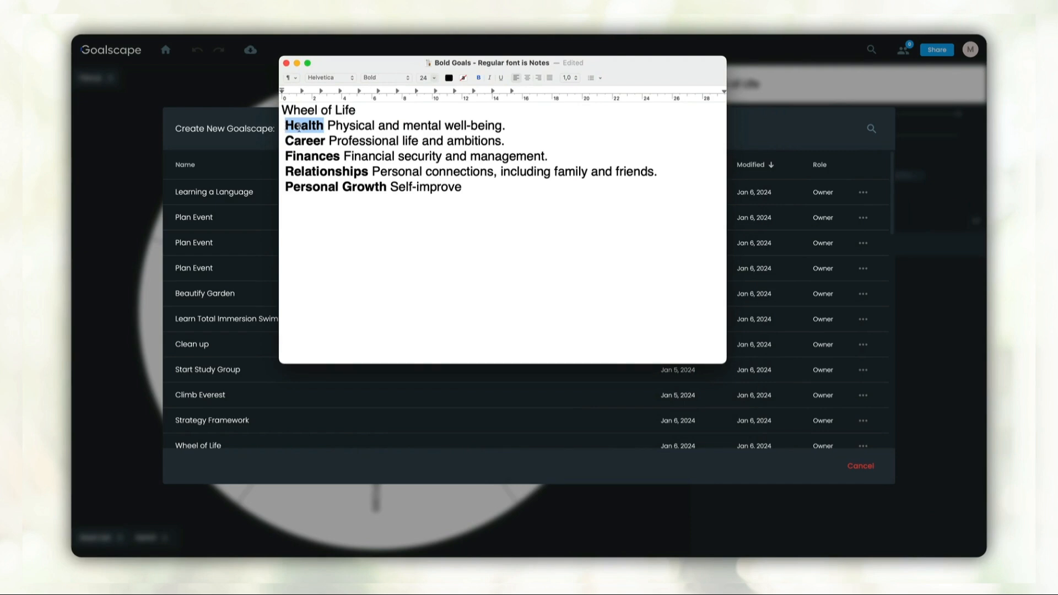
left_click_drag(327, 126, 512, 126)
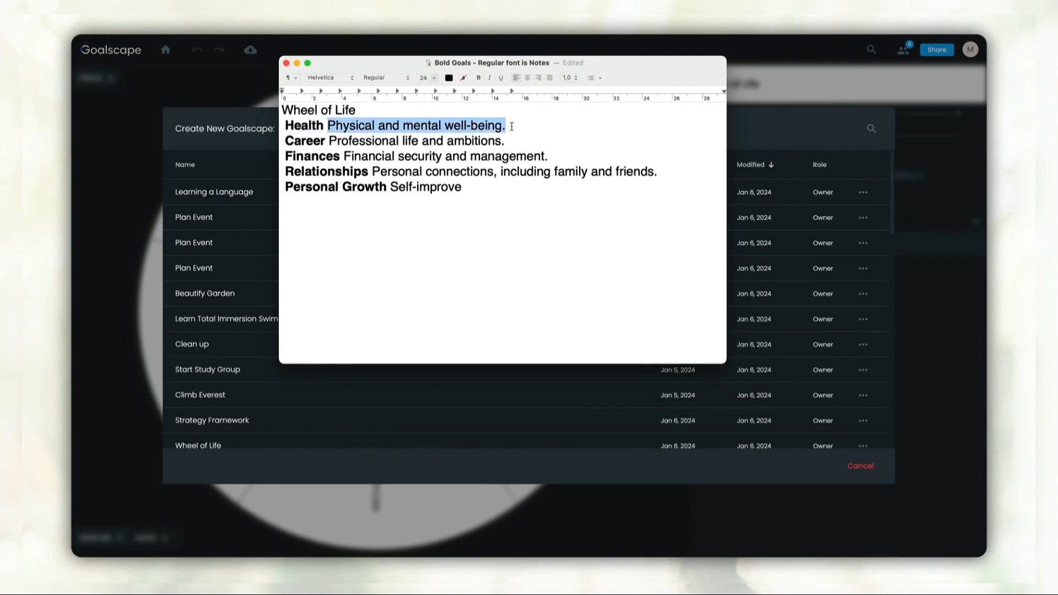
left_click_drag(488, 191, 280, 101)
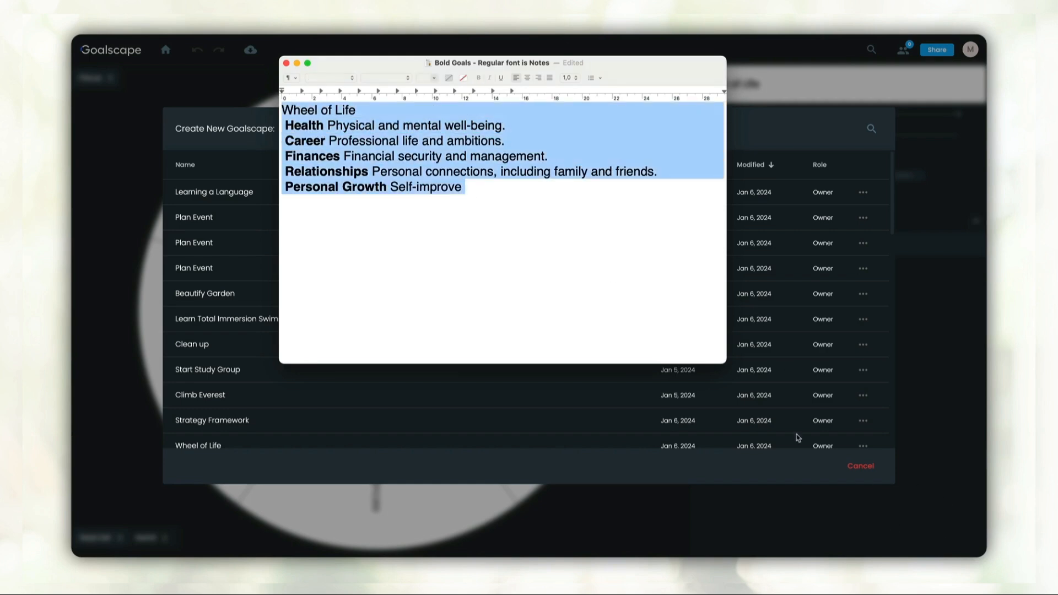
- Import the copied Wheel of Life text from the clipboard as a new goalscape in Goalscape
left_click(789, 391)
left_click(492, 131)
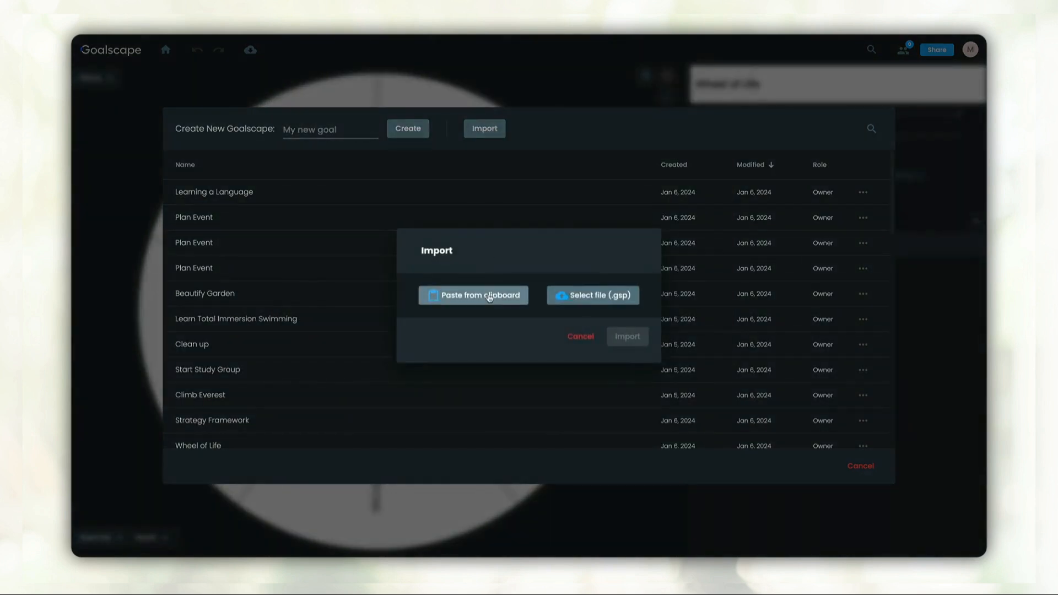
left_click(488, 298)
left_click(656, 401)
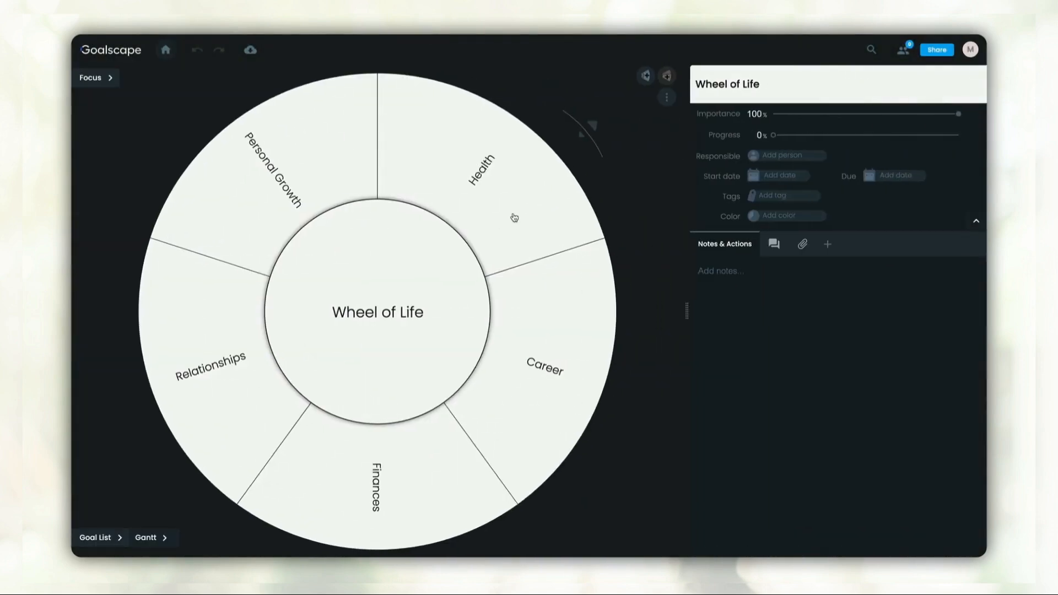
- Compare the imported goals with the Bold Goals document and examine the note of the Health subgoal
key("super+Tab")
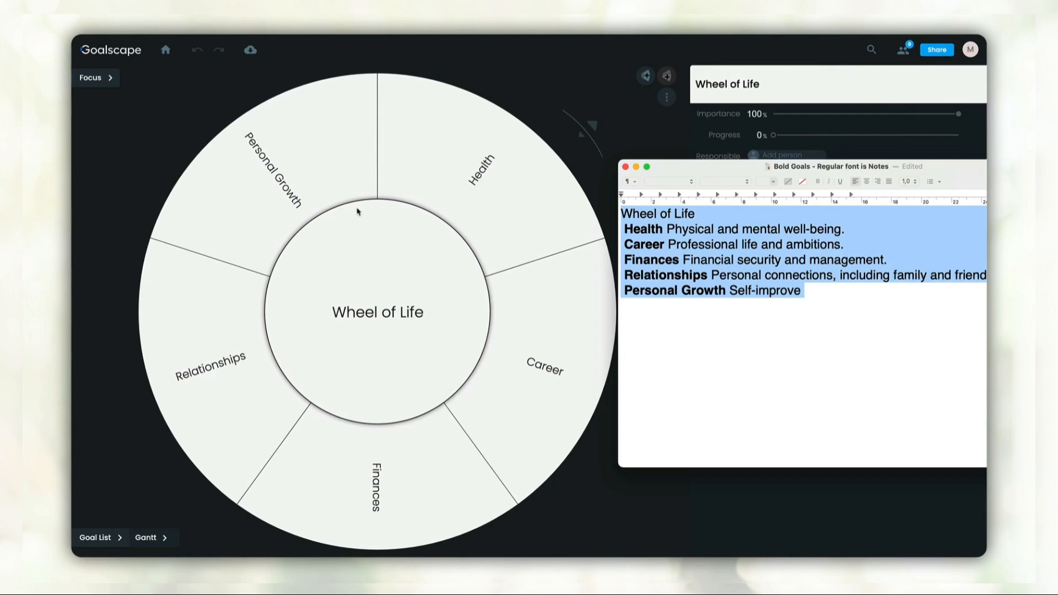
key("super+Tab")
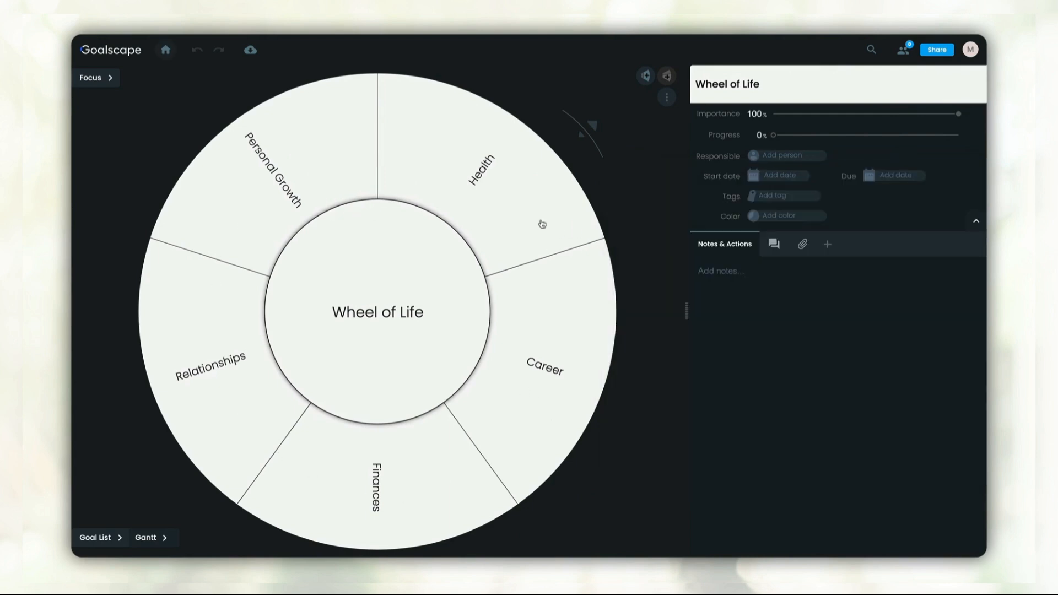
left_click(543, 225)
left_click_drag(866, 278, 677, 278)
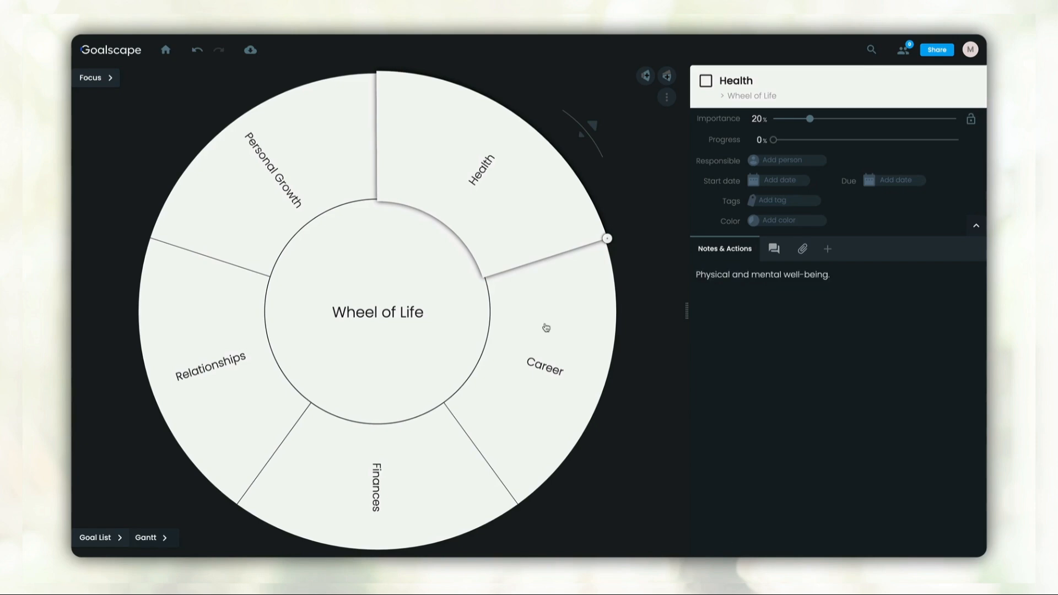
- Highlight the note text of the Health goal, and return to the central Wheel of Life goal
left_click_drag(870, 278, 686, 274)
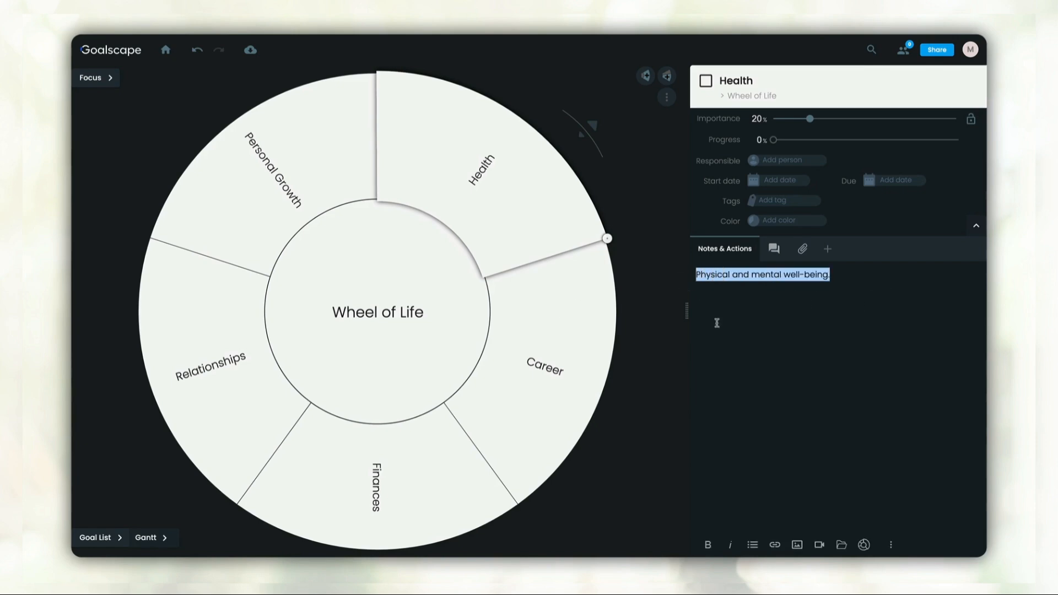
left_click(441, 307)
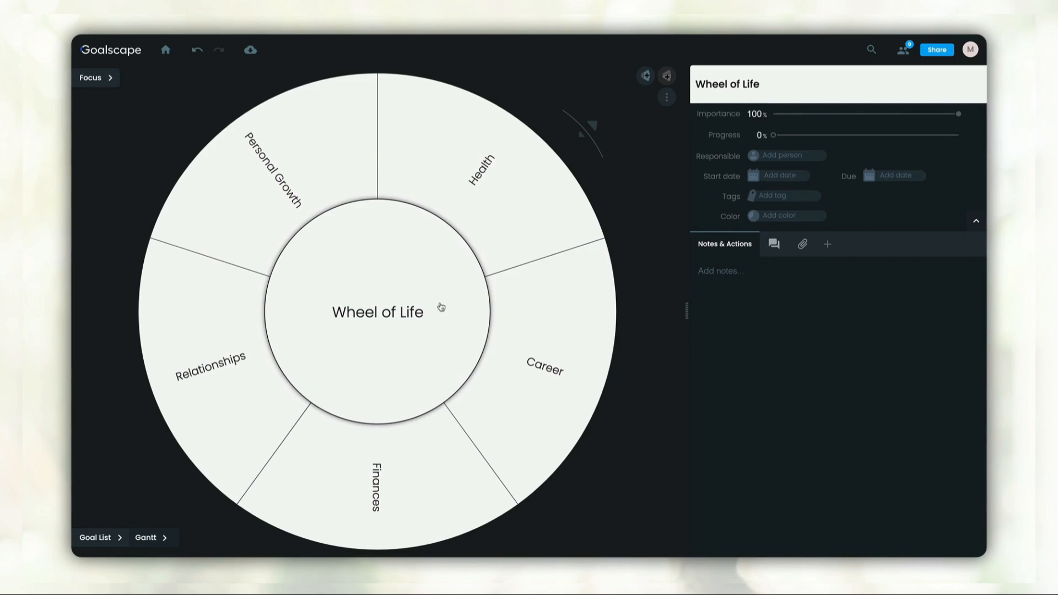
- Paste the copied Wheel of Life text into the Health goal as subgoals, and show one more goal level
left_click(538, 236)
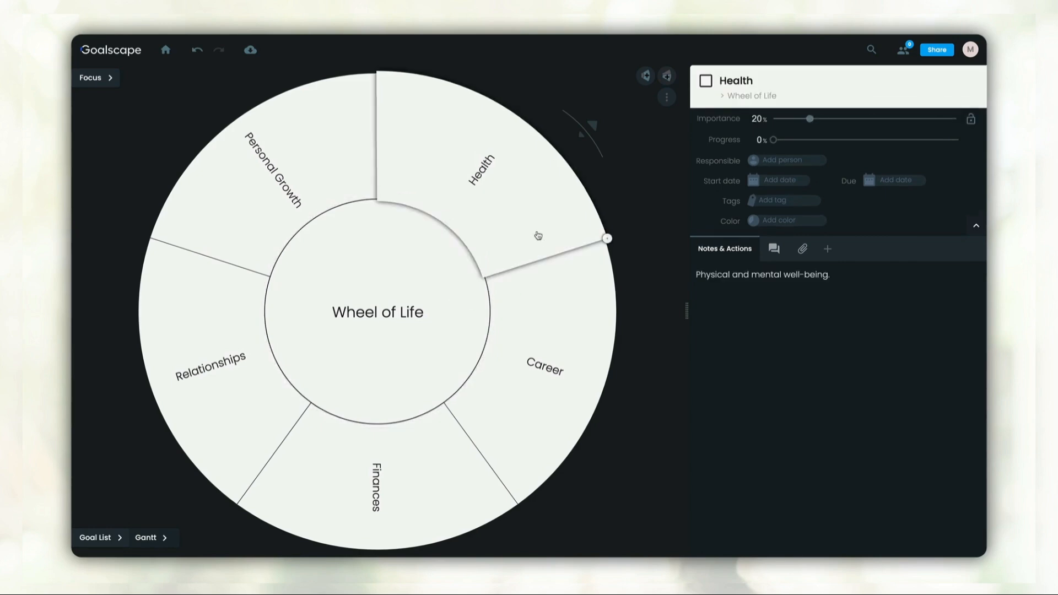
key("ctrl+v")
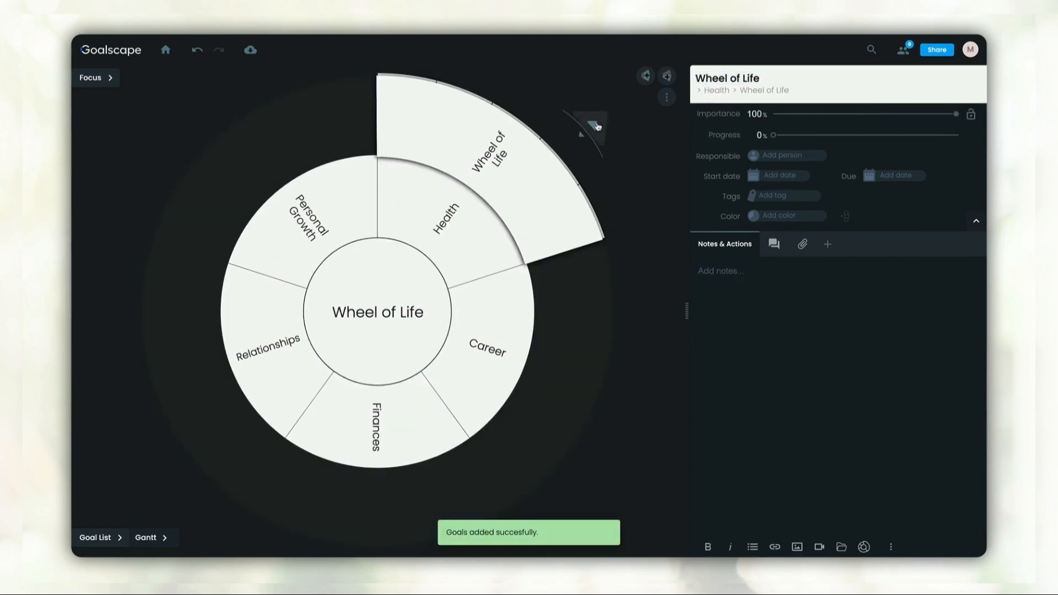
left_click(596, 126)
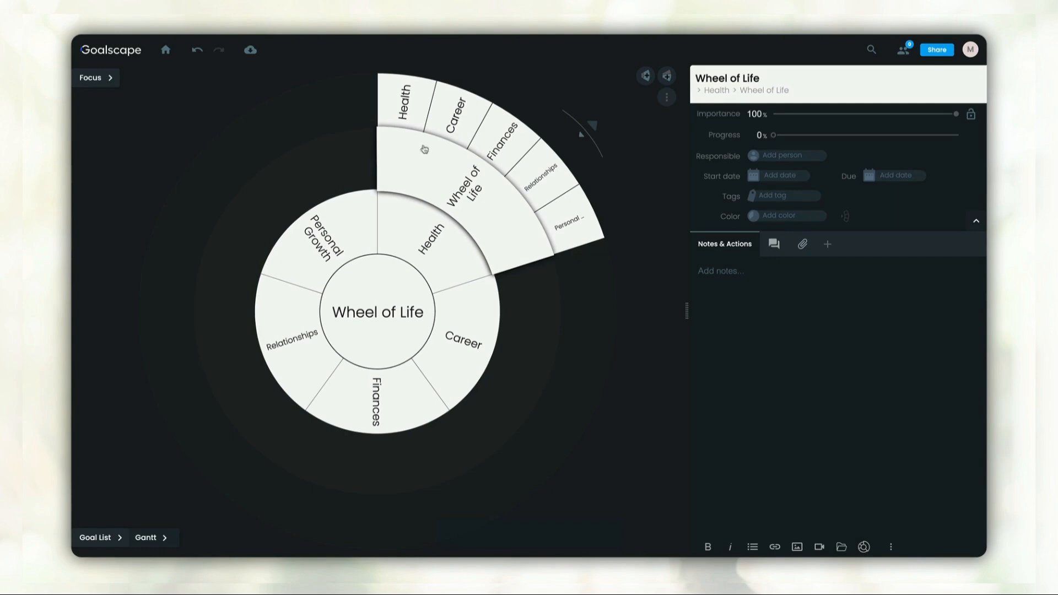
- Undo the paste of the Wheel of Life subgoals under Health and select the central goal
left_click(197, 51)
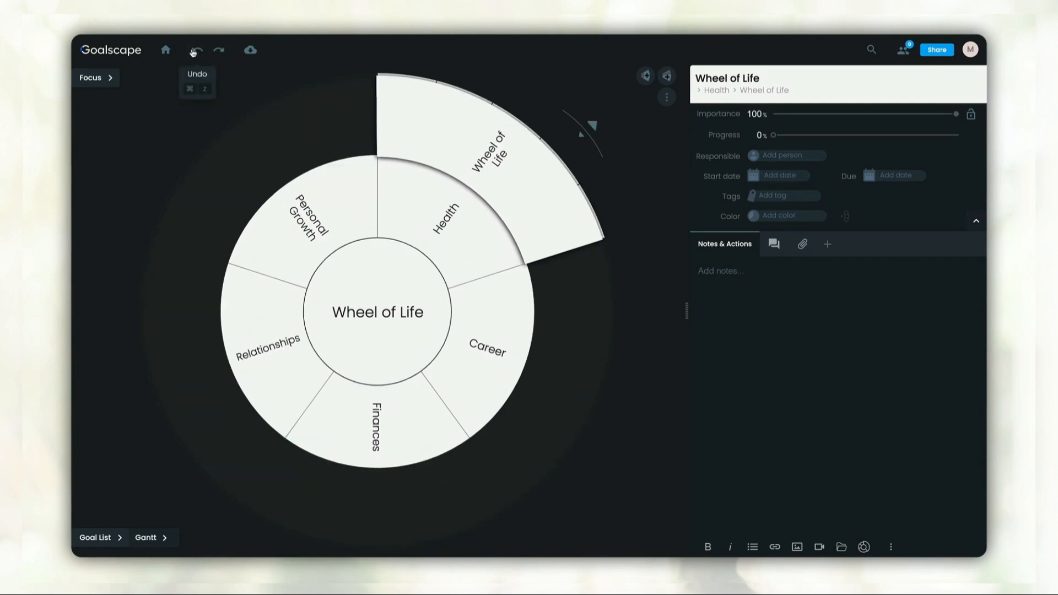
left_click(196, 50)
left_click(459, 295)
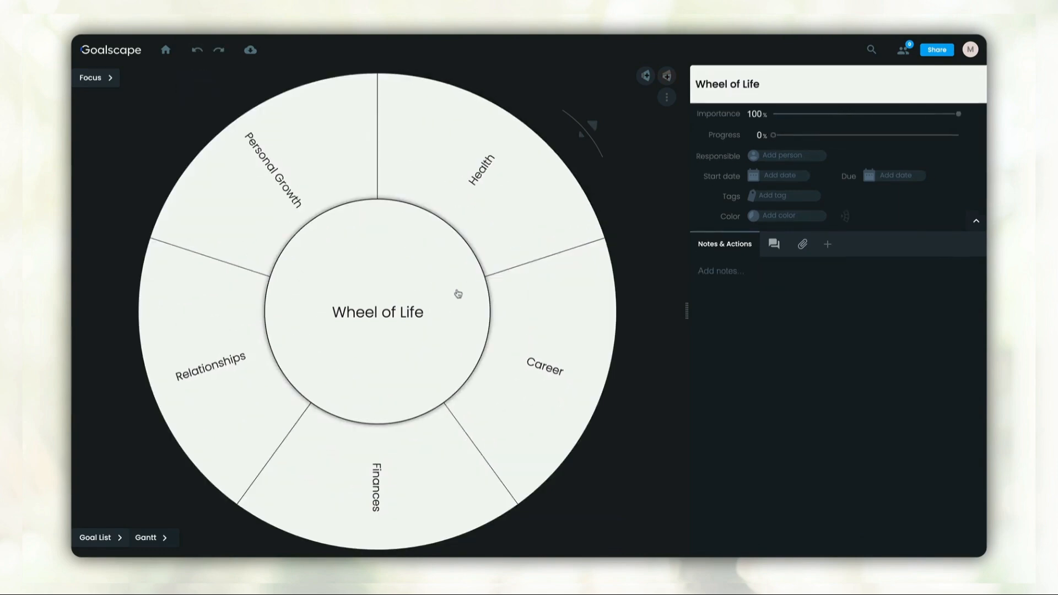